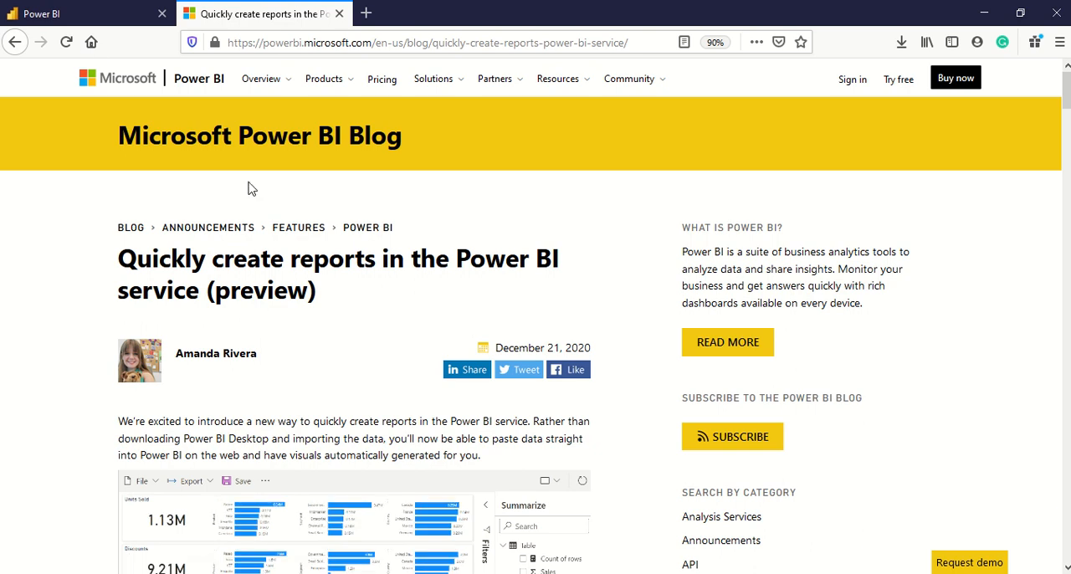
Switch to Power BI and create a new report from the published dataset Retail Analytics.
{"action": "left_click", "coordinate": [96, 19]}
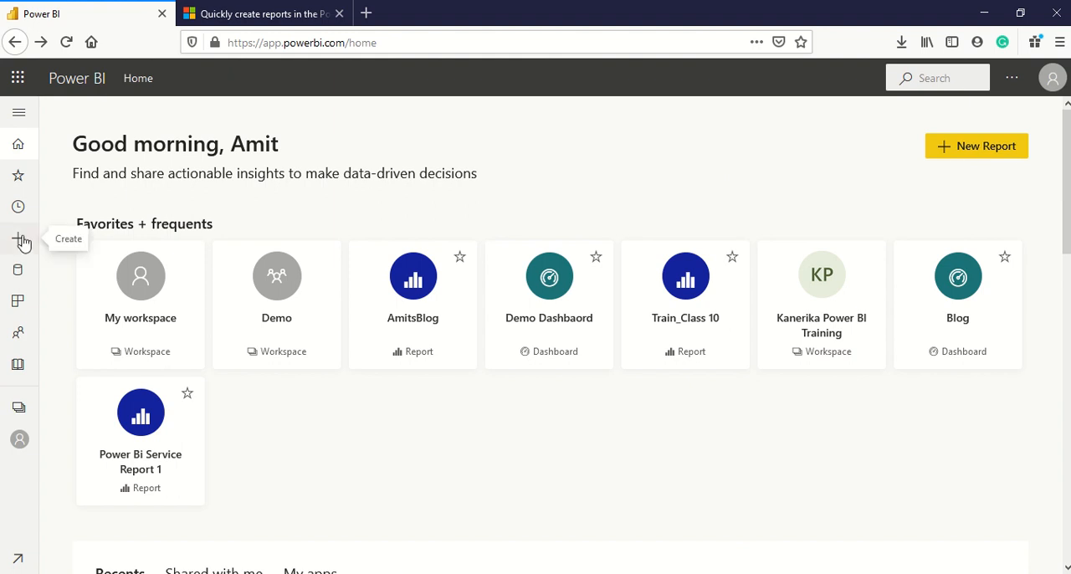
{"action": "left_click", "coordinate": [966, 155]}
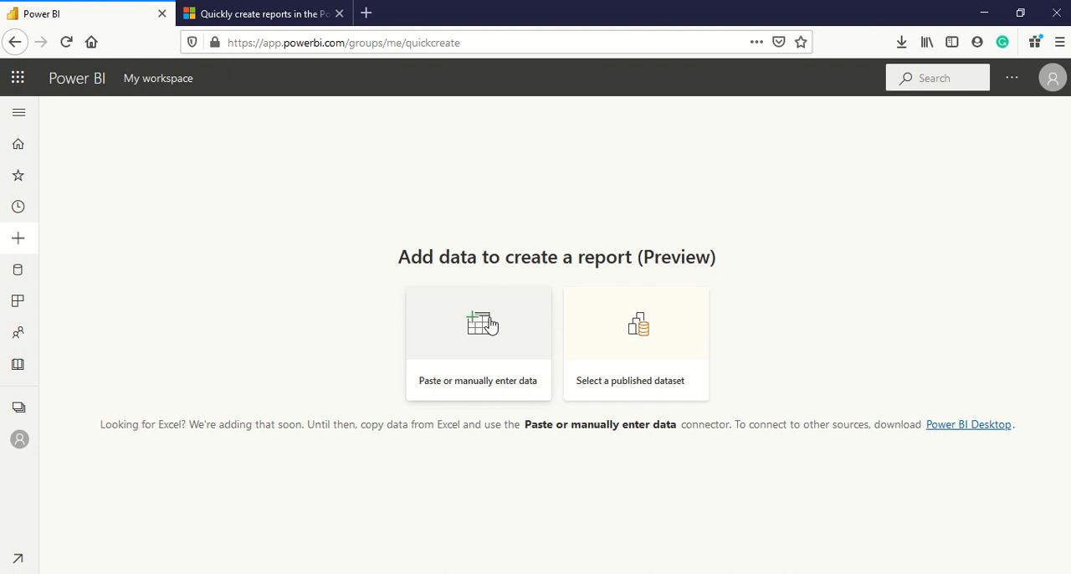
{"action": "left_click", "coordinate": [639, 322]}
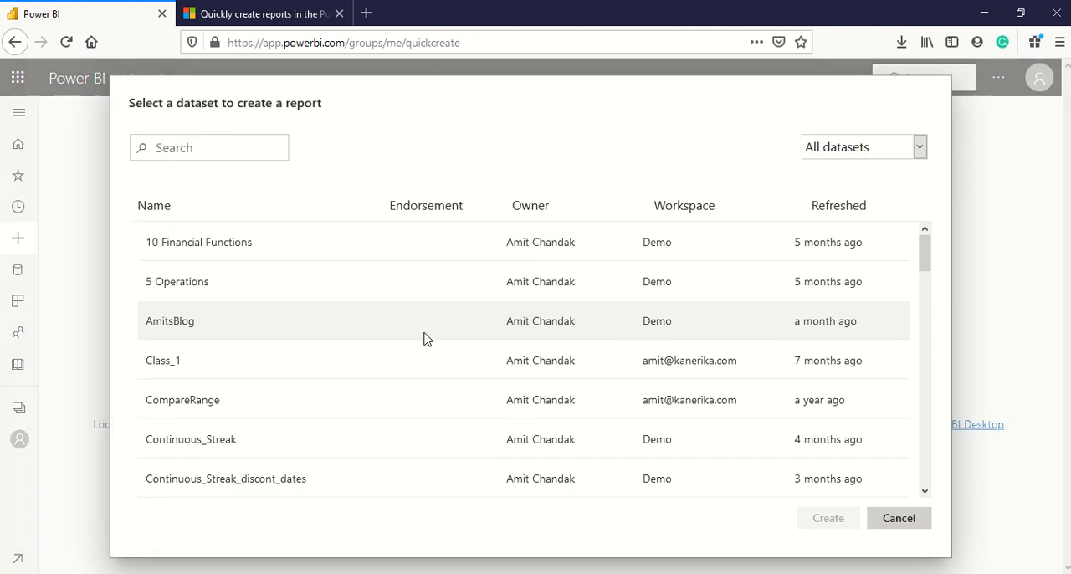
{"action": "scroll", "coordinate": [425, 338], "scroll_direction": "down", "scroll_amount": 6}
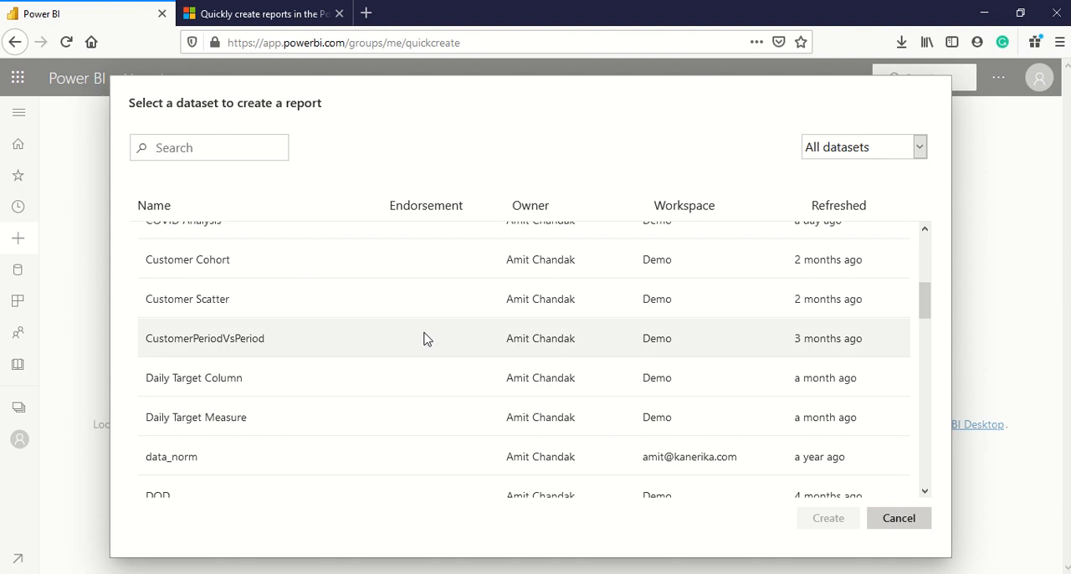
{"action": "scroll", "coordinate": [425, 338], "scroll_direction": "down", "scroll_amount": 5}
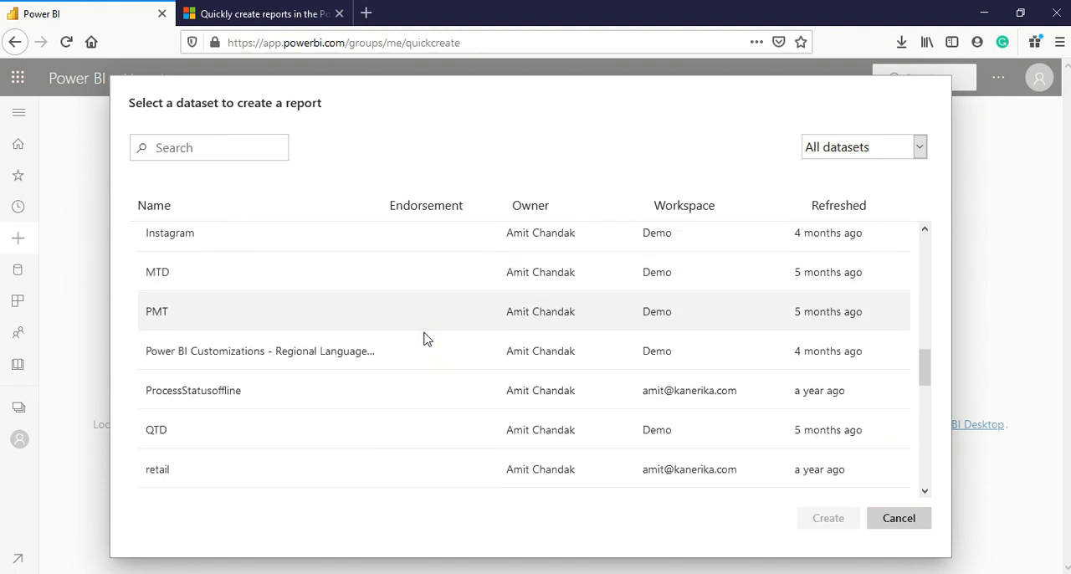
{"action": "scroll", "coordinate": [424, 338], "scroll_direction": "down", "scroll_amount": 3}
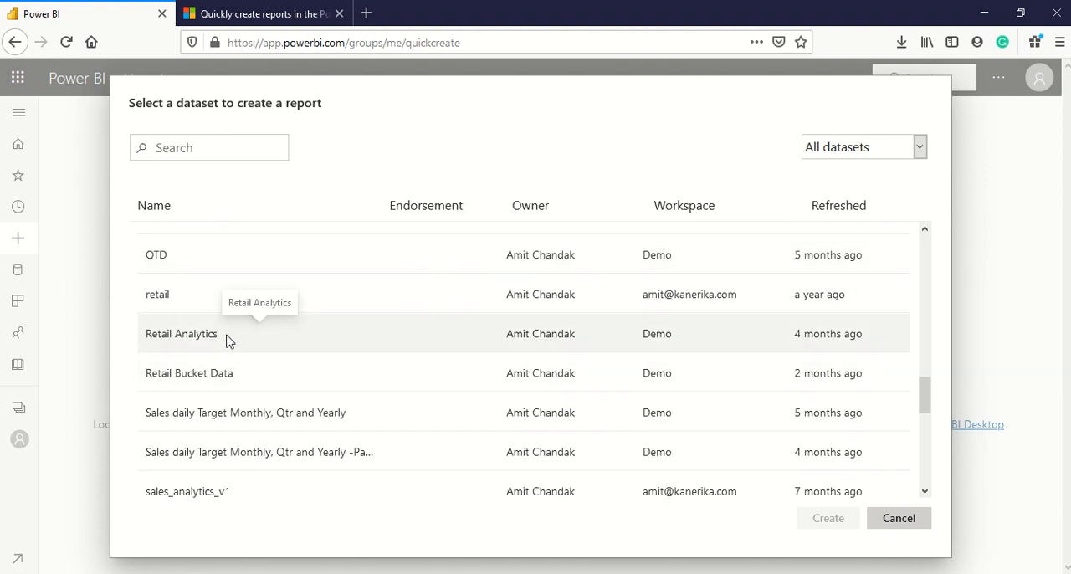
{"action": "left_click", "coordinate": [228, 340]}
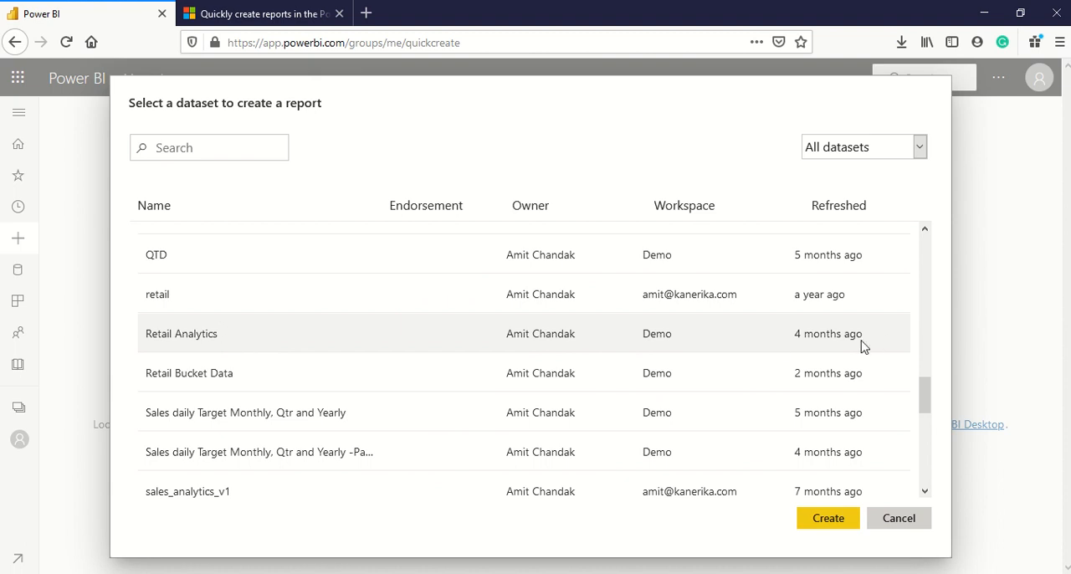
{"action": "left_click", "coordinate": [827, 520]}
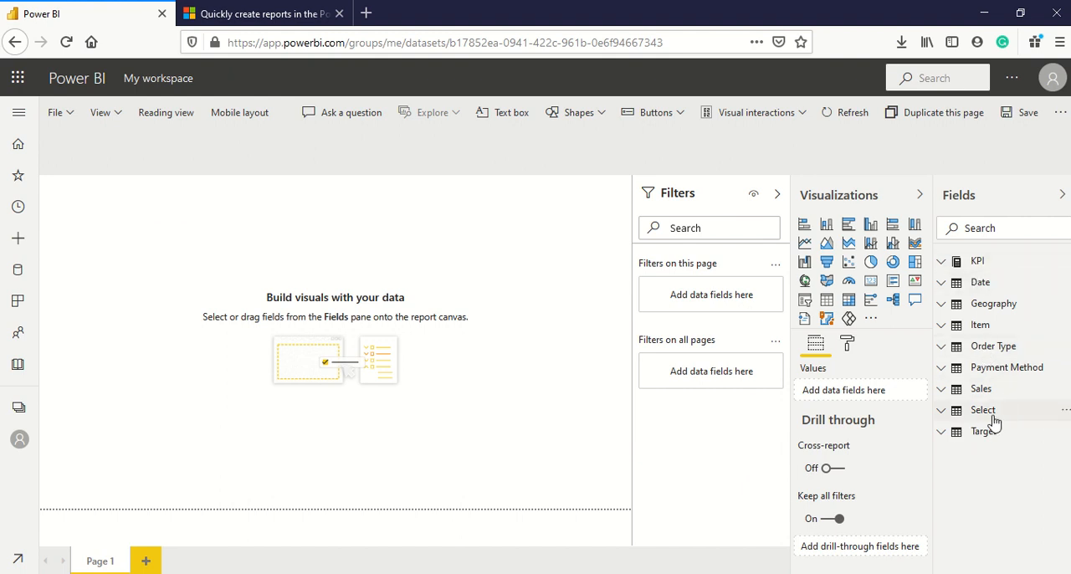
Examine the measures in the KPI table's Base and Time folders and the fields of the Date table.
{"action": "left_click", "coordinate": [943, 262]}
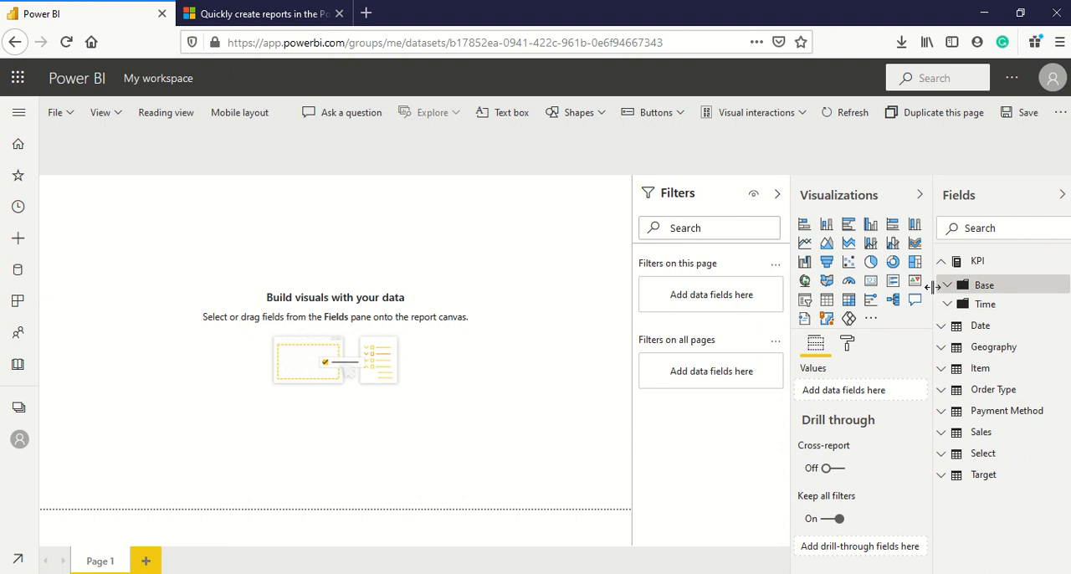
{"action": "left_click", "coordinate": [948, 290]}
{"action": "scroll", "coordinate": [1016, 318], "scroll_direction": "down", "scroll_amount": 3}
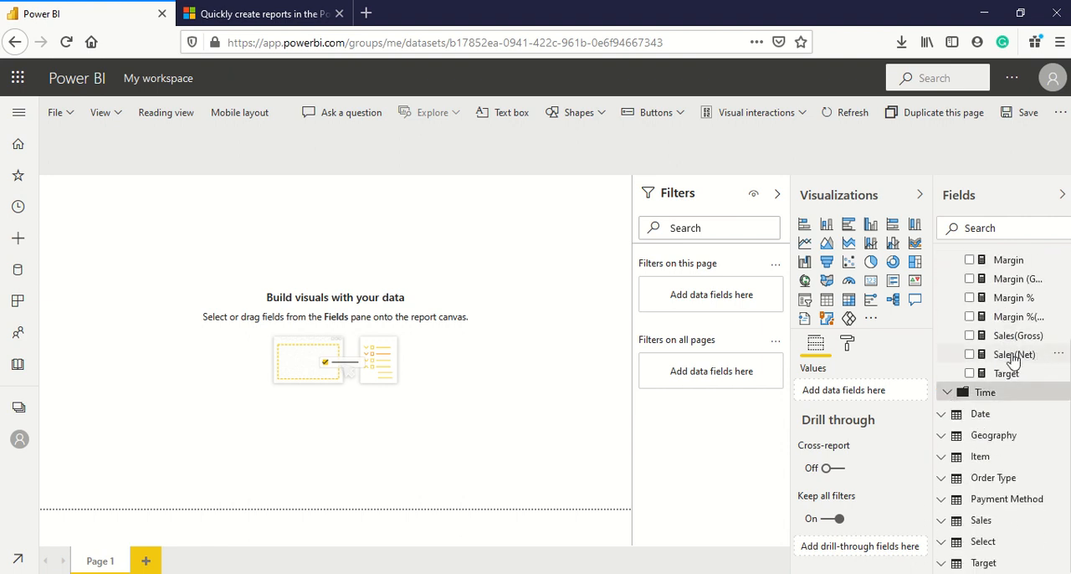
{"action": "left_click", "coordinate": [956, 393]}
{"action": "scroll", "coordinate": [987, 385], "scroll_direction": "down", "scroll_amount": 4}
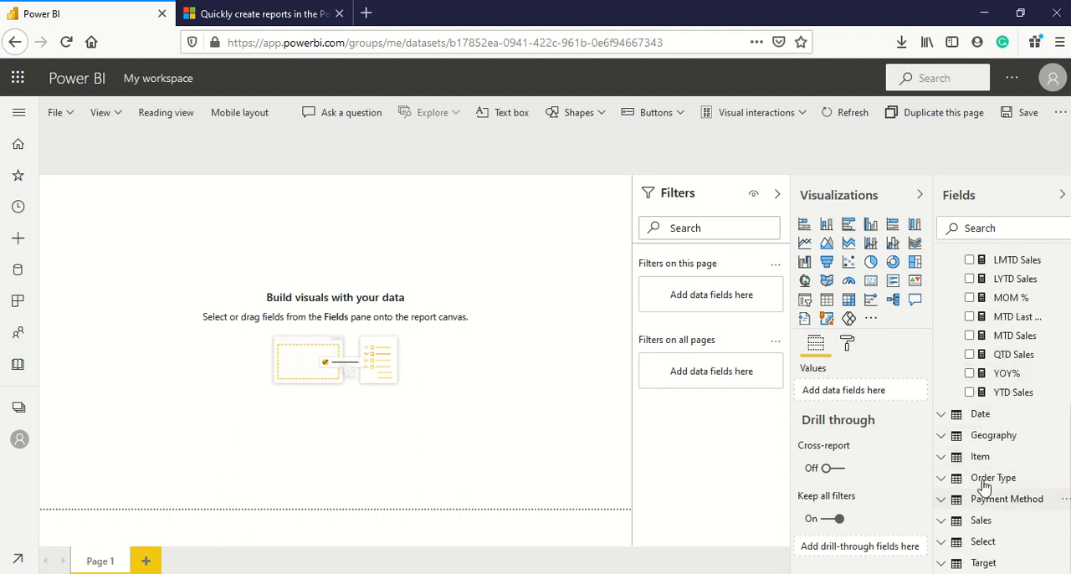
{"action": "left_click", "coordinate": [980, 416]}
{"action": "scroll", "coordinate": [1004, 439], "scroll_direction": "down", "scroll_amount": 12}
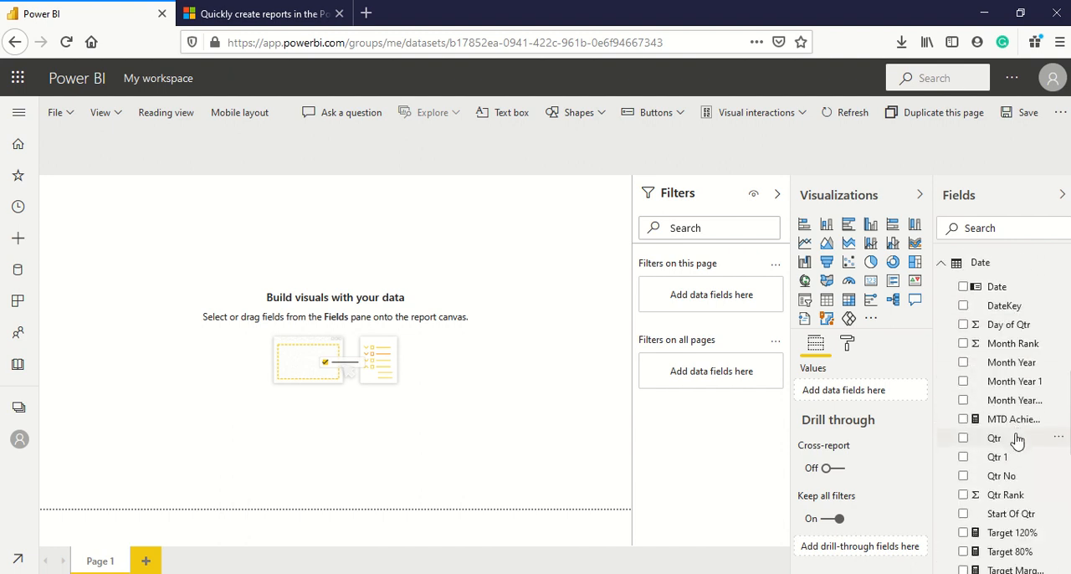
{"action": "scroll", "coordinate": [1007, 443], "scroll_direction": "up", "scroll_amount": 15}
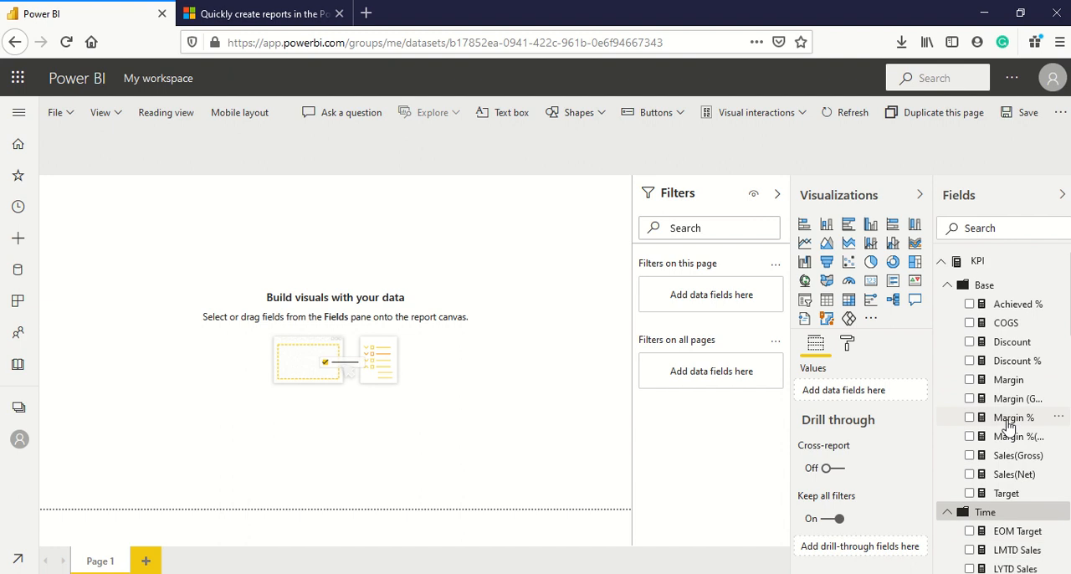
{"action": "left_click", "coordinate": [950, 513]}
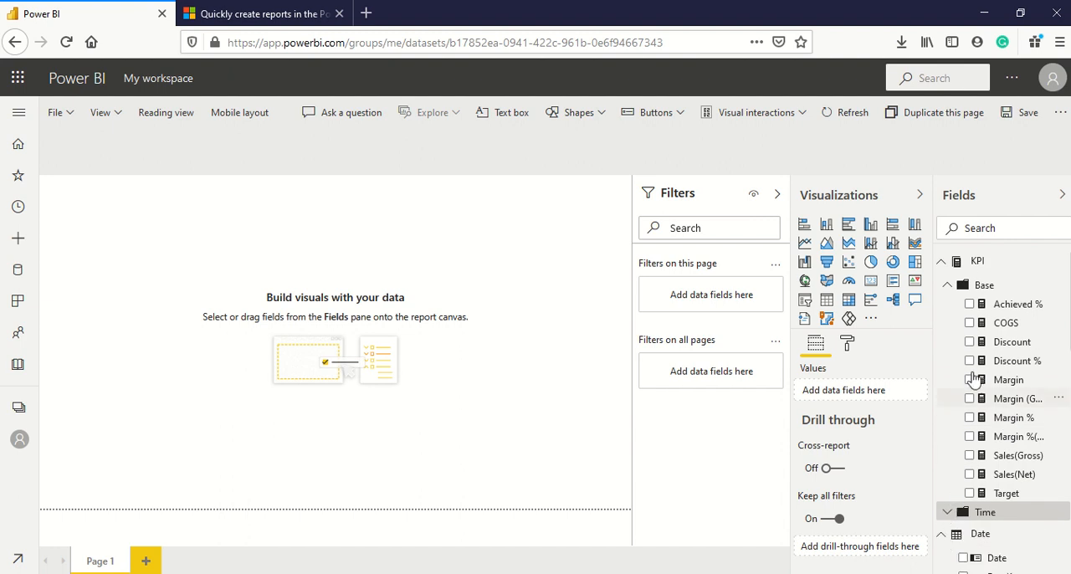
{"action": "scroll", "coordinate": [975, 305], "scroll_direction": "down", "scroll_amount": 5}
{"action": "scroll", "coordinate": [984, 309], "scroll_direction": "up", "scroll_amount": 3}
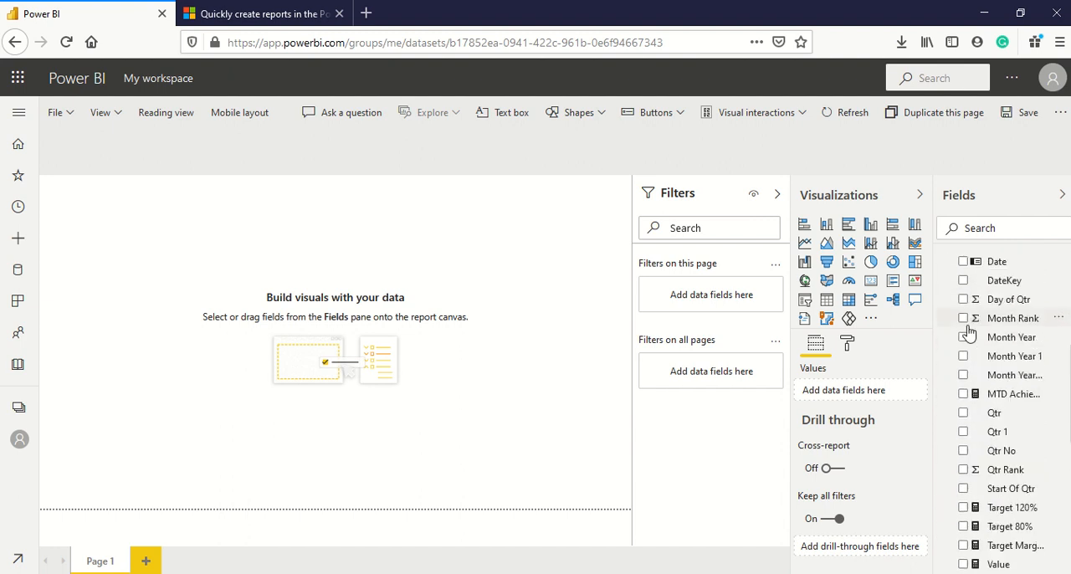
{"action": "left_click", "coordinate": [942, 308]}
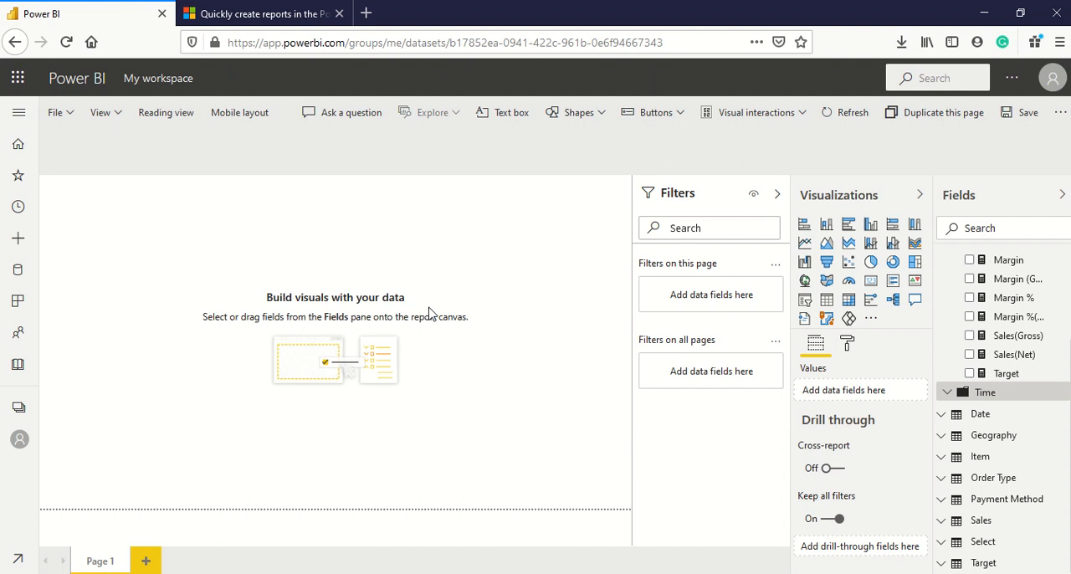
Add an enlarged table visual to the page showing the Geography field City and the measure Sales(Net).
{"action": "left_click", "coordinate": [828, 303]}
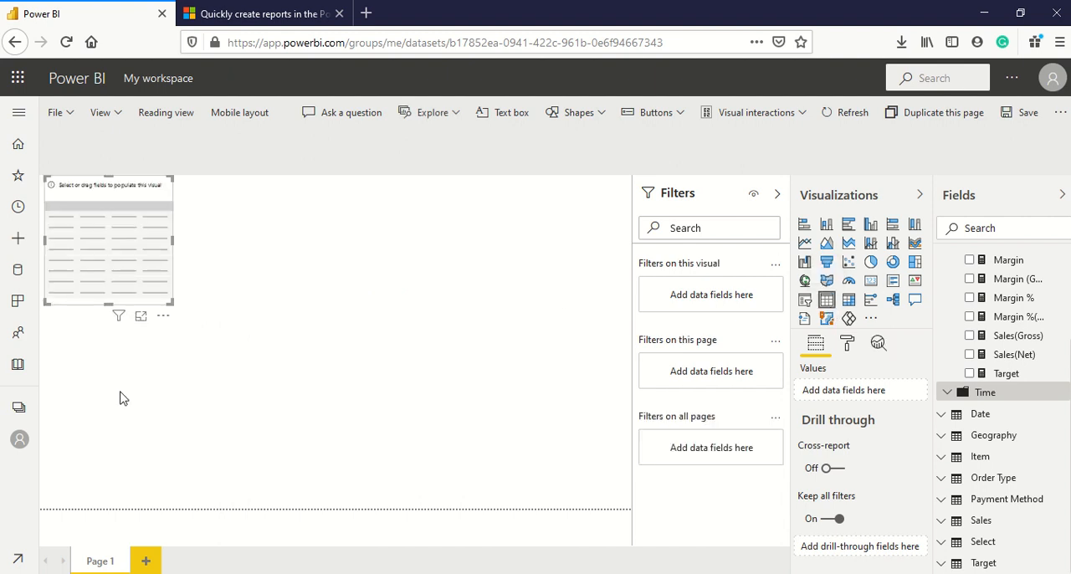
{"action": "left_click_drag", "start_coordinate": [173, 303], "coordinate": [263, 485]}
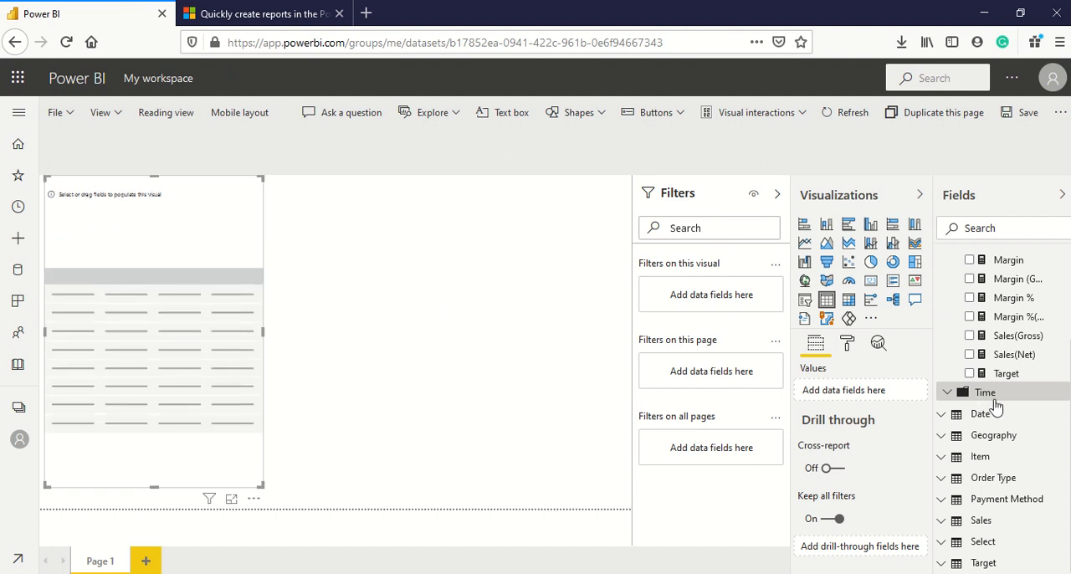
{"action": "left_click", "coordinate": [981, 439]}
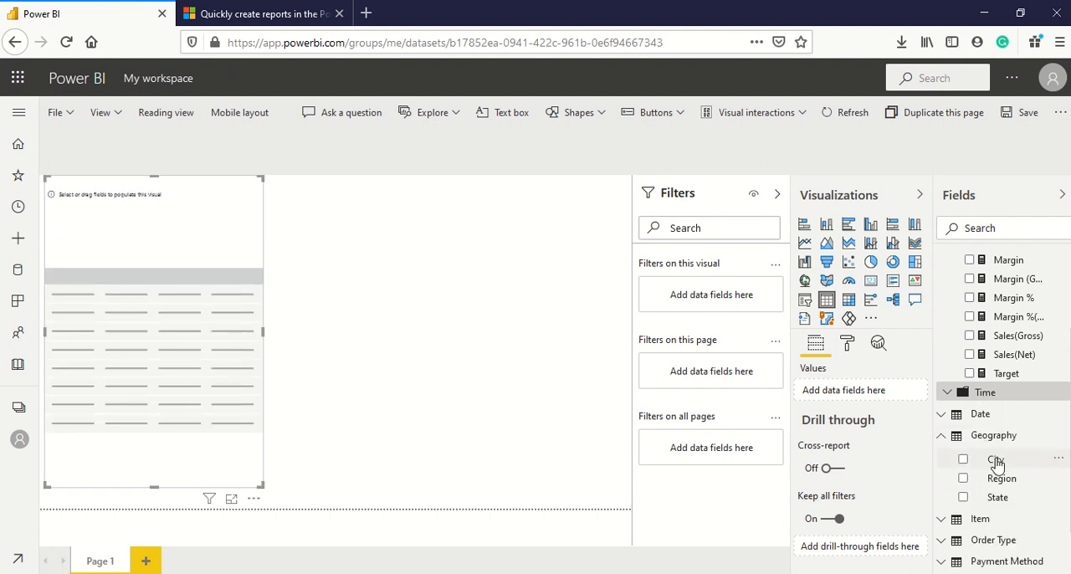
{"action": "left_click_drag", "start_coordinate": [996, 463], "coordinate": [850, 399]}
{"action": "scroll", "coordinate": [1050, 323], "scroll_direction": "up", "scroll_amount": 3}
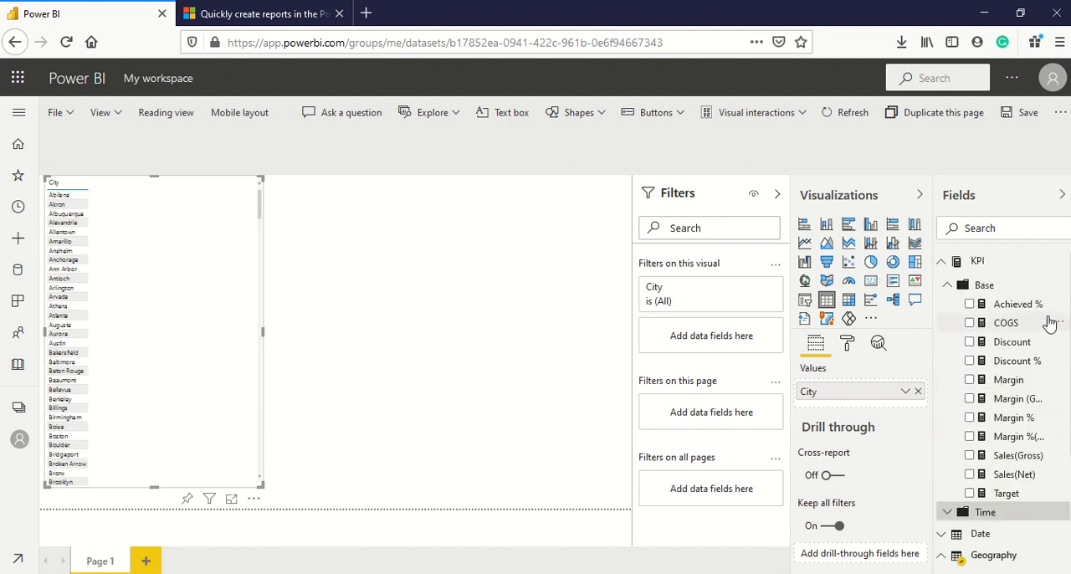
{"action": "scroll", "coordinate": [1050, 323], "scroll_direction": "down", "scroll_amount": 2}
{"action": "left_click_drag", "start_coordinate": [1008, 400], "coordinate": [859, 411]}
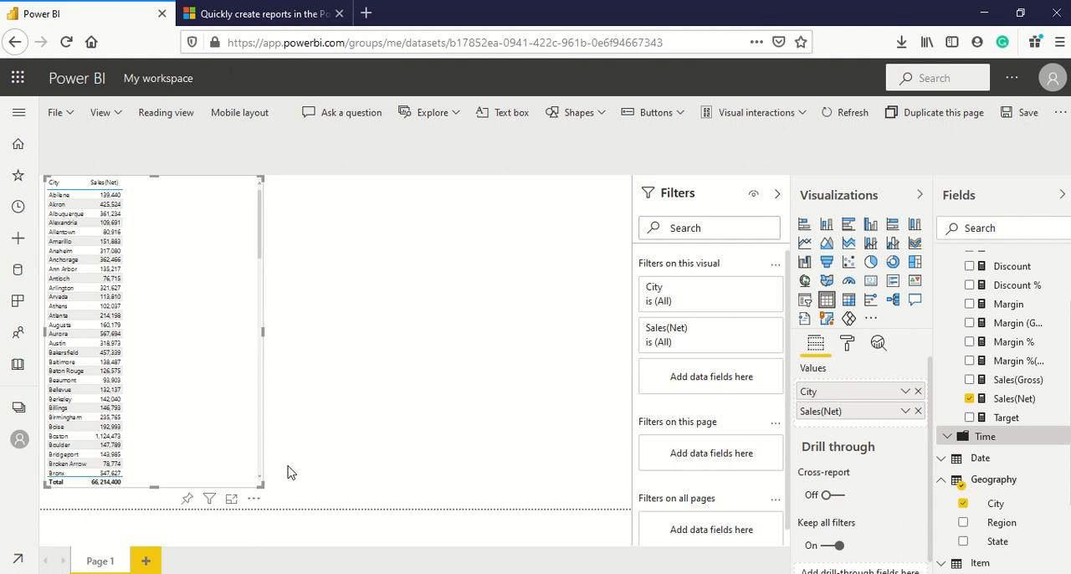
Narrow the table visual and set its grid text size to 12 pt.
{"action": "left_click_drag", "start_coordinate": [209, 488], "coordinate": [180, 494]}
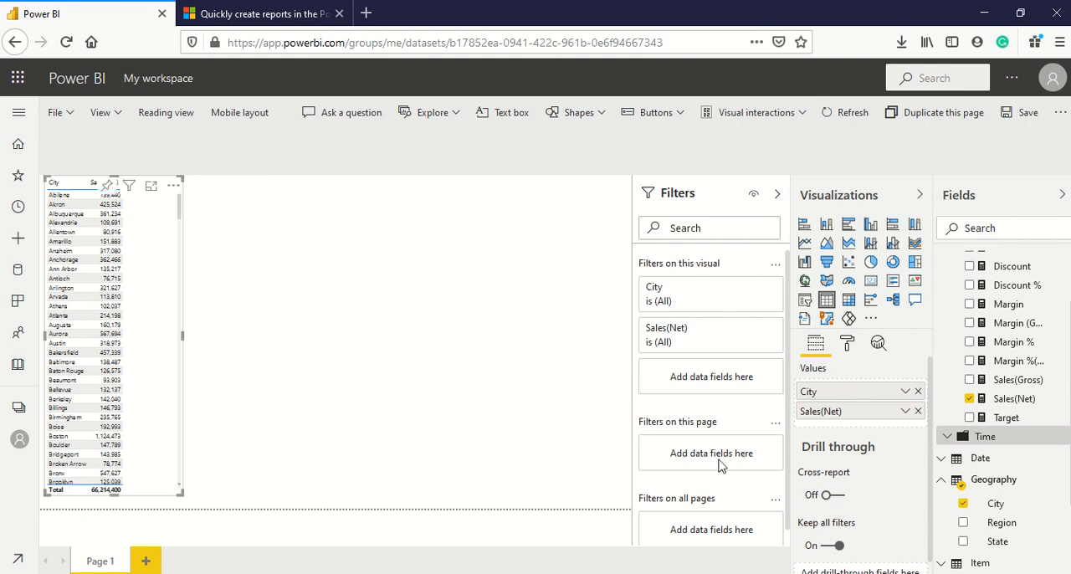
{"action": "left_click", "coordinate": [847, 344]}
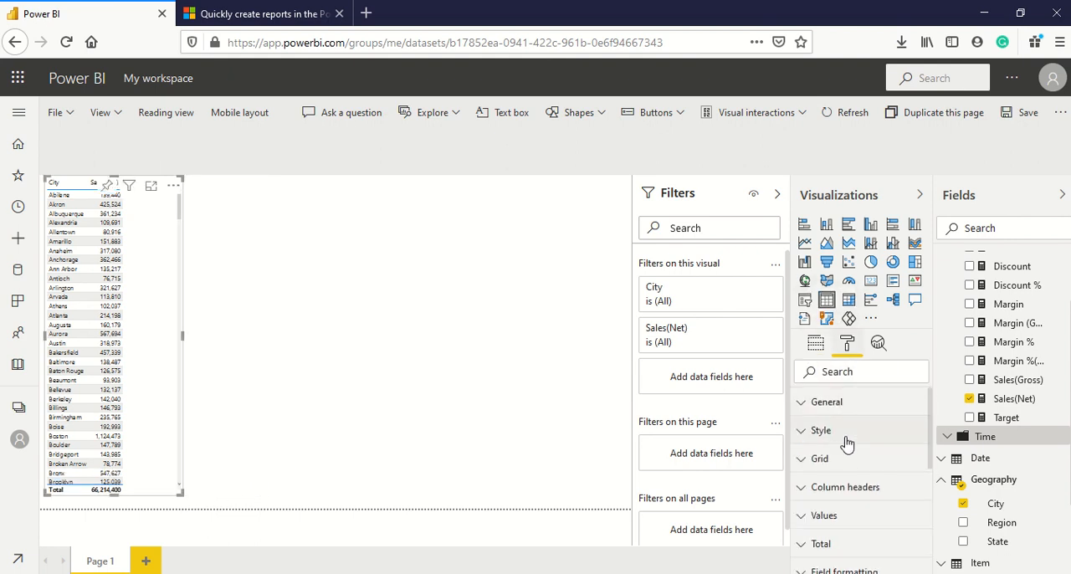
{"action": "left_click", "coordinate": [854, 378]}
{"action": "type", "text": "si"}
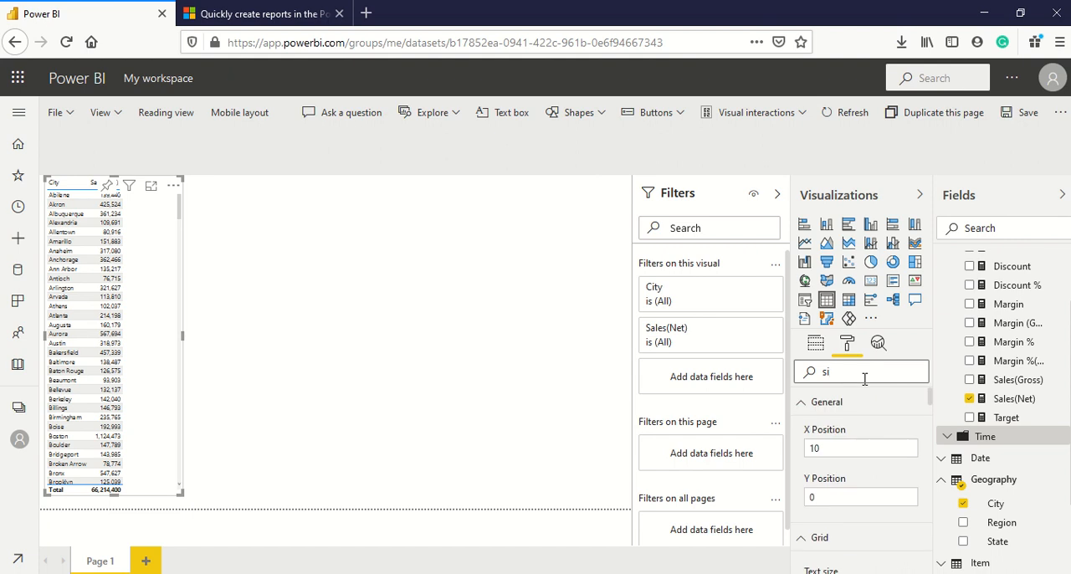
{"action": "type", "text": "xeze"}
{"action": "left_click", "coordinate": [848, 451]}
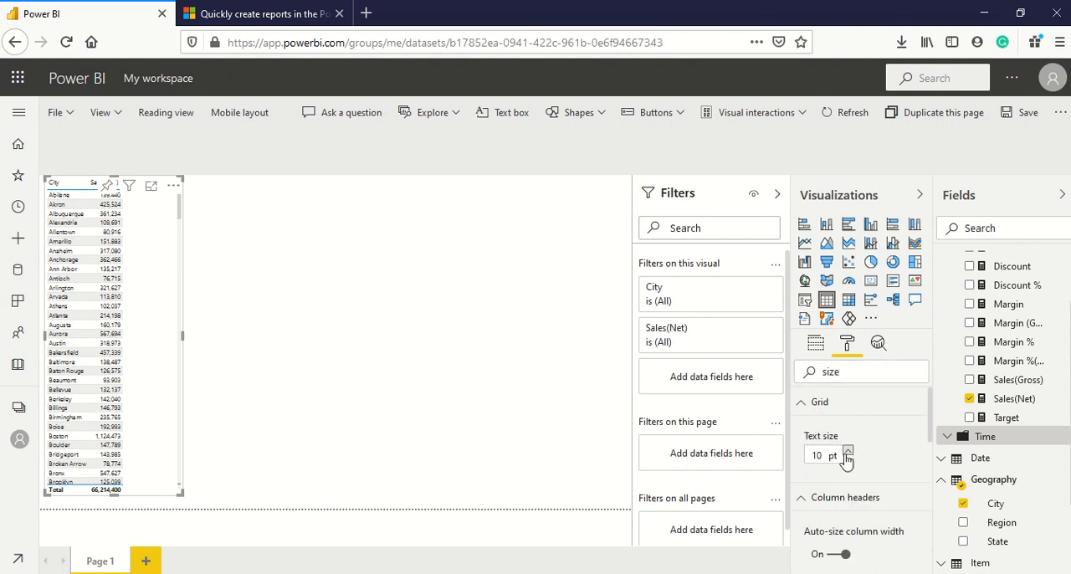
{"action": "left_click", "coordinate": [848, 451]}
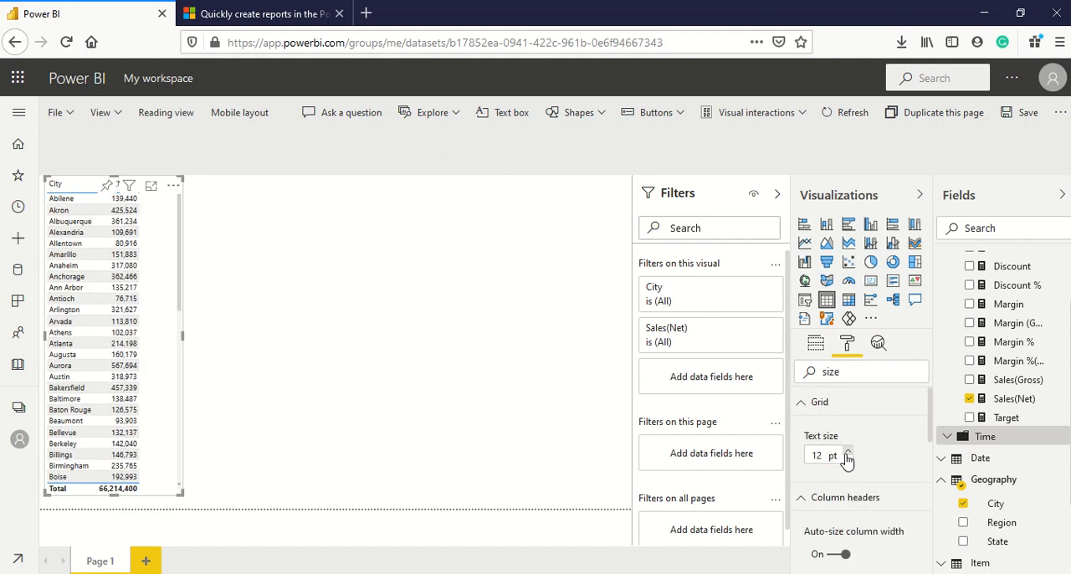
{"action": "left_click", "coordinate": [362, 403]}
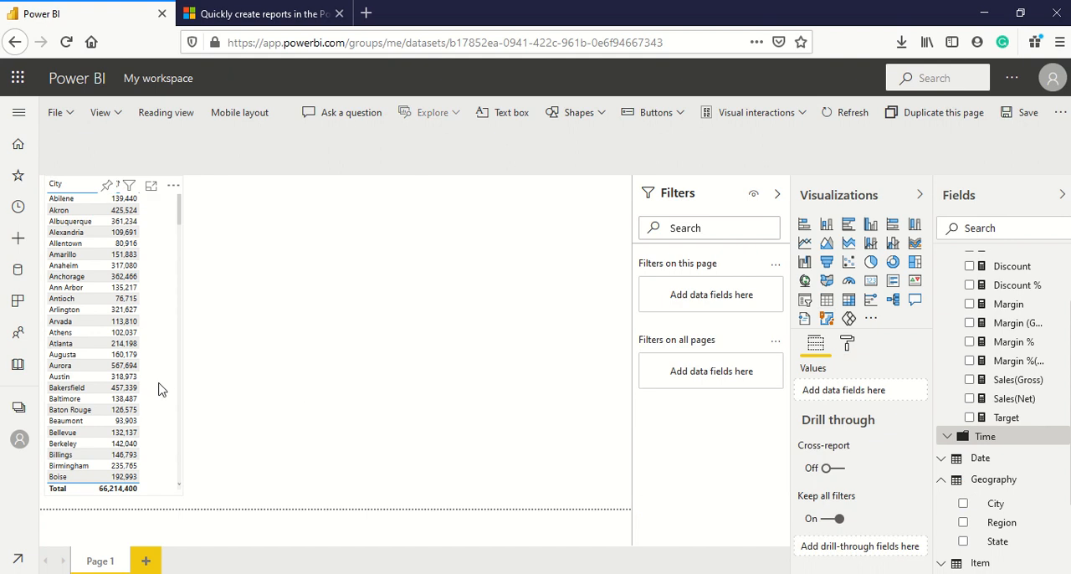
Create a pie chart of Sales(Net) by City beside the table from a shortened duplicate of that table.
{"action": "left_click", "coordinate": [165, 391]}
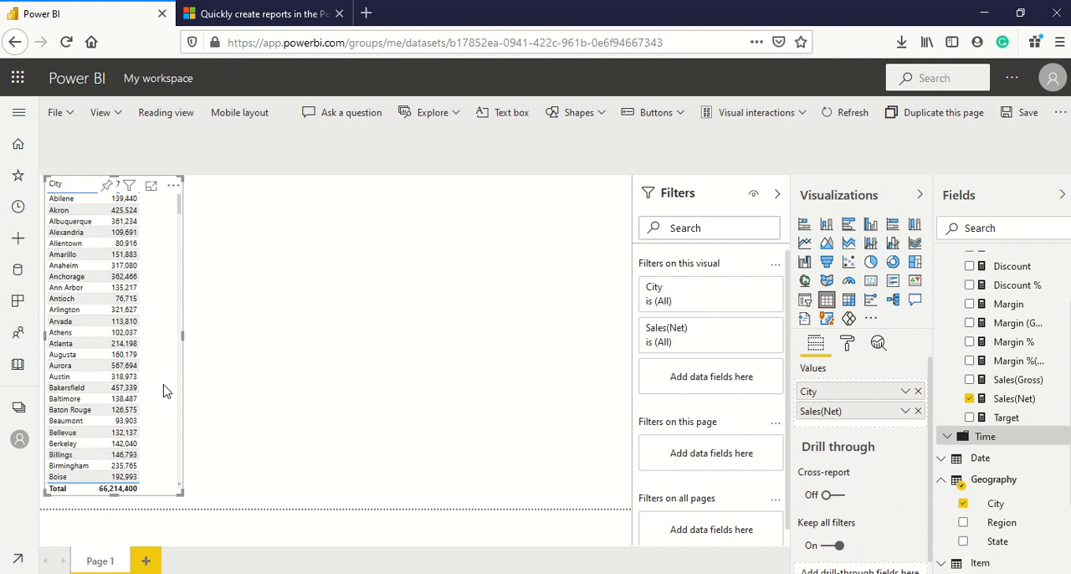
{"action": "key", "text": "ctrl+v"}
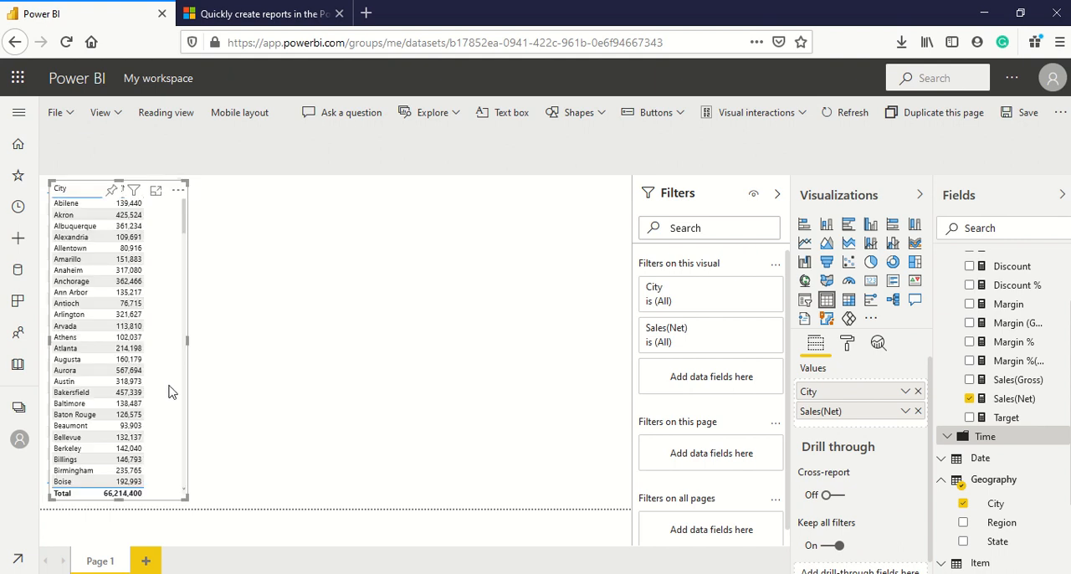
{"action": "left_click_drag", "start_coordinate": [169, 385], "coordinate": [276, 369]}
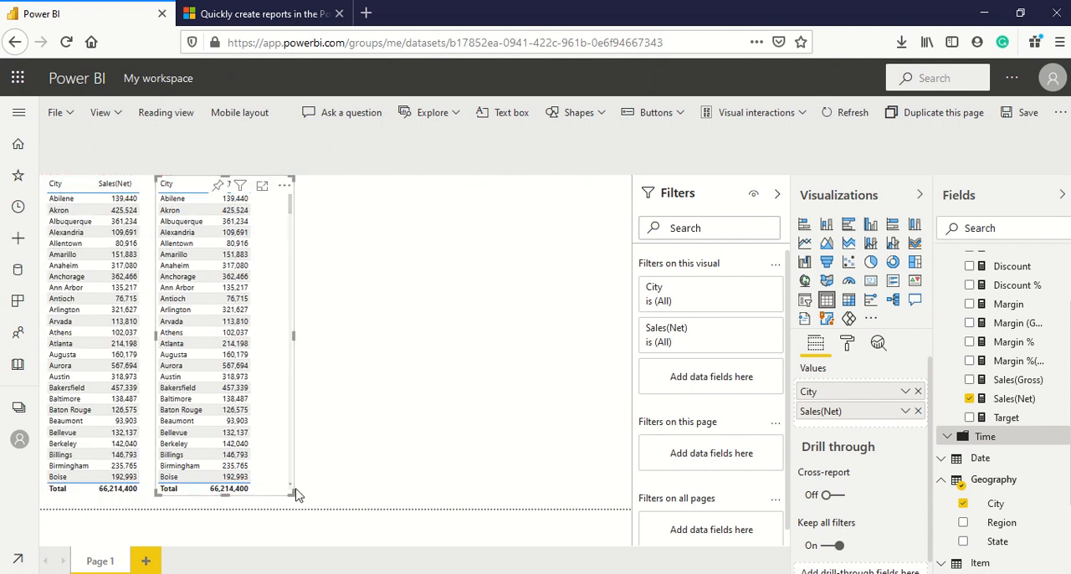
{"action": "left_click_drag", "start_coordinate": [296, 495], "coordinate": [321, 282]}
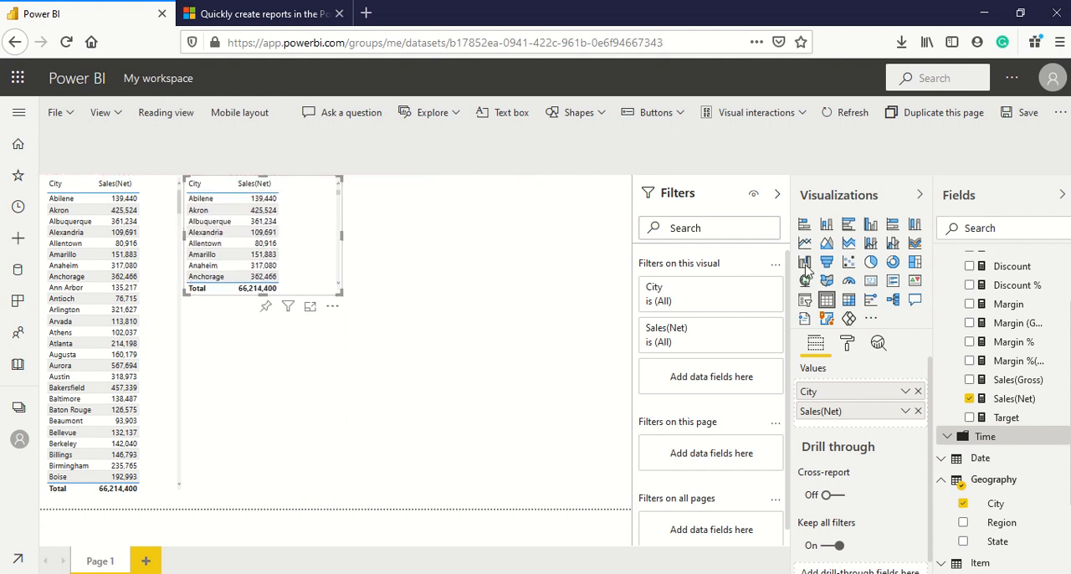
{"action": "left_click", "coordinate": [871, 264]}
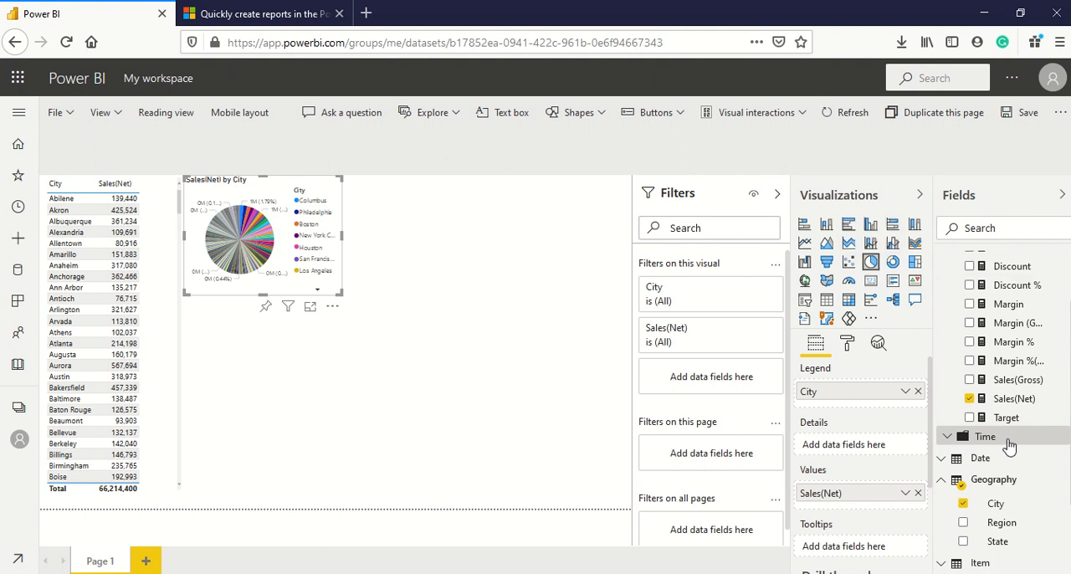
Replace City with the Item field Category in the pie chart's legend and enlarge the chart.
{"action": "scroll", "coordinate": [1010, 448], "scroll_direction": "down", "scroll_amount": 3}
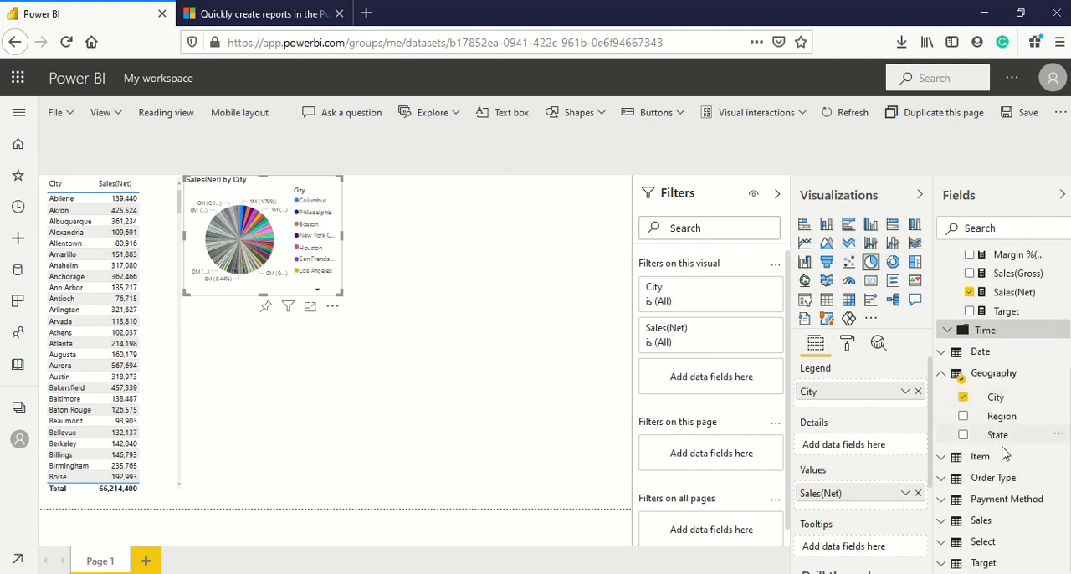
{"action": "scroll", "coordinate": [1012, 456], "scroll_direction": "up", "scroll_amount": 5}
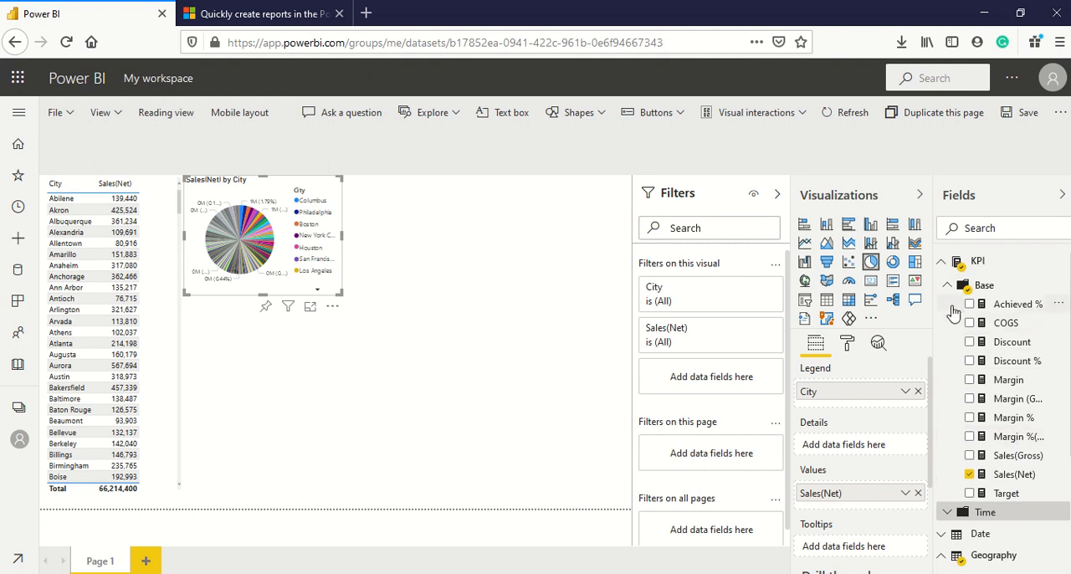
{"action": "left_click", "coordinate": [947, 285]}
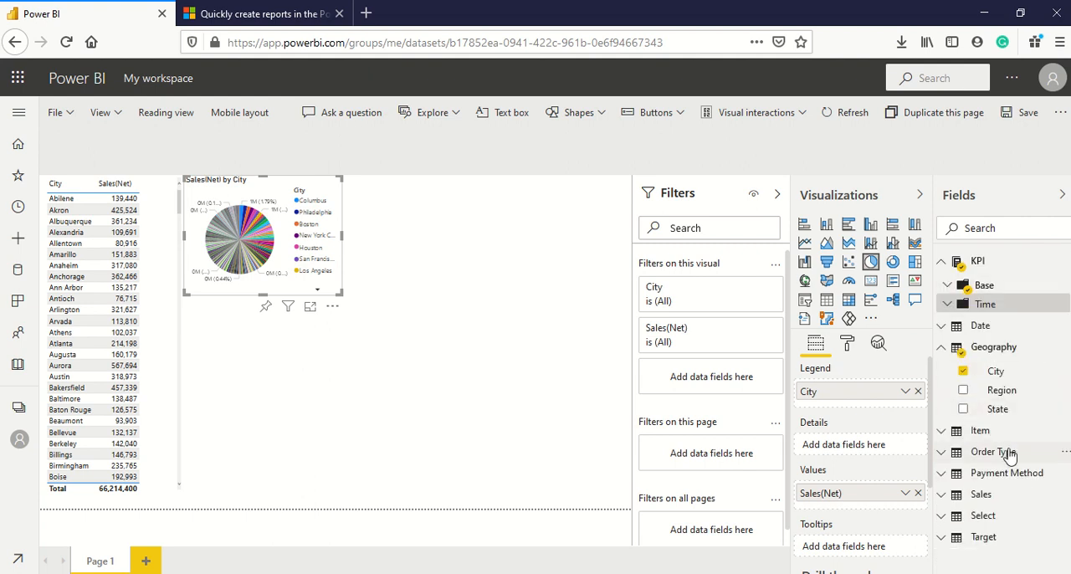
{"action": "left_click", "coordinate": [943, 432]}
{"action": "left_click_drag", "start_coordinate": [1007, 475], "coordinate": [858, 397]}
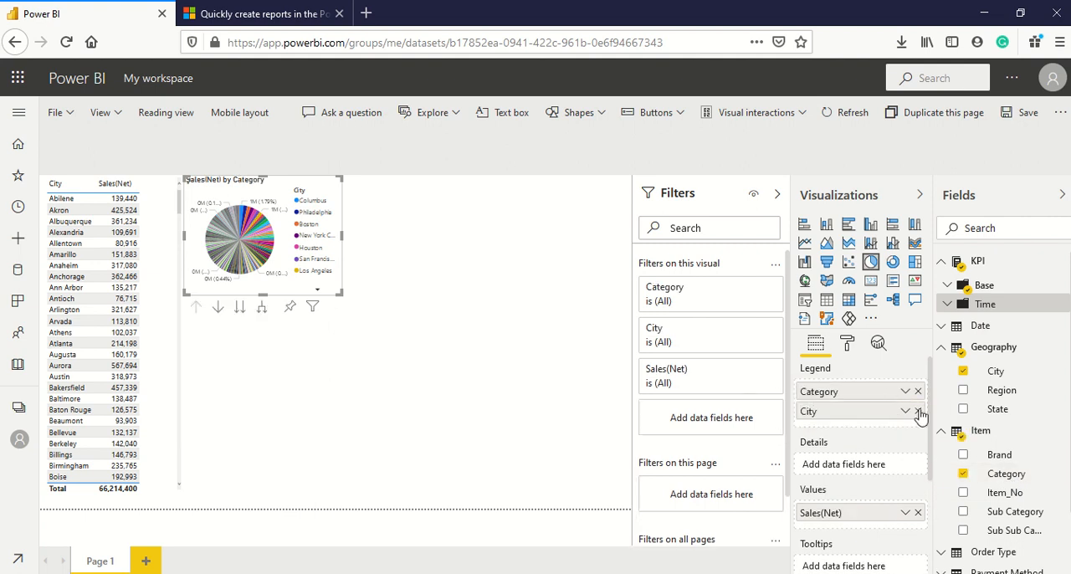
{"action": "left_click", "coordinate": [918, 412]}
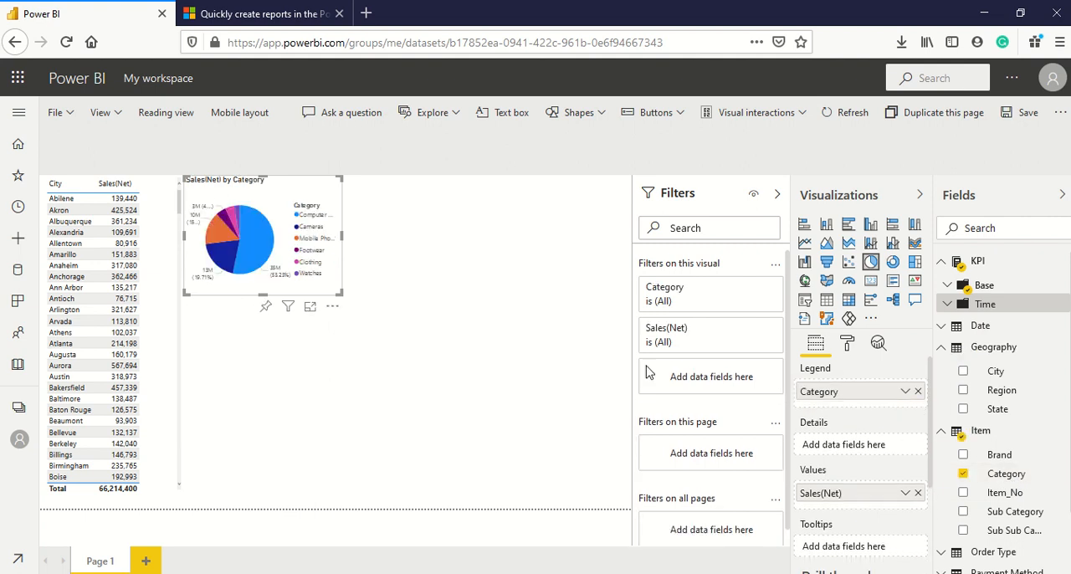
{"action": "left_click_drag", "start_coordinate": [341, 297], "coordinate": [404, 318]}
Add a line chart of Sales(Net) by Date below the pie chart and widen it to the page's right edge.
{"action": "left_click", "coordinate": [425, 355]}
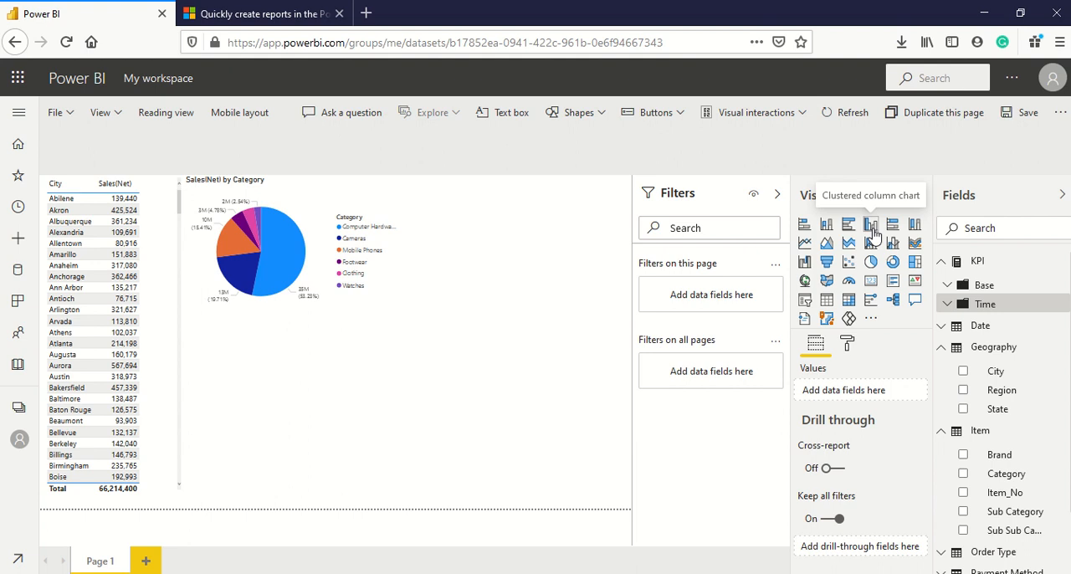
{"action": "left_click", "coordinate": [806, 244]}
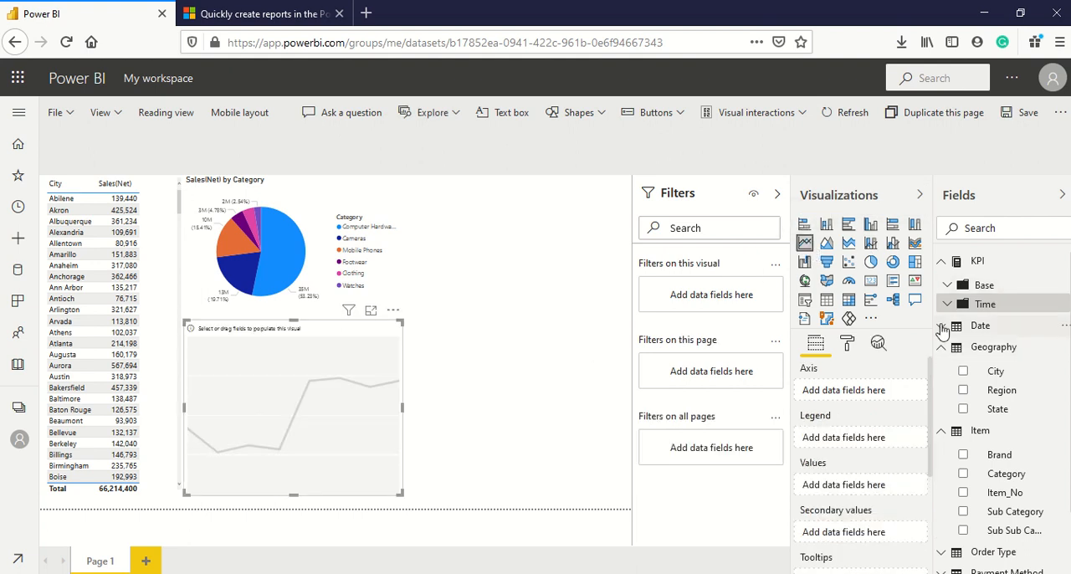
{"action": "left_click", "coordinate": [942, 326]}
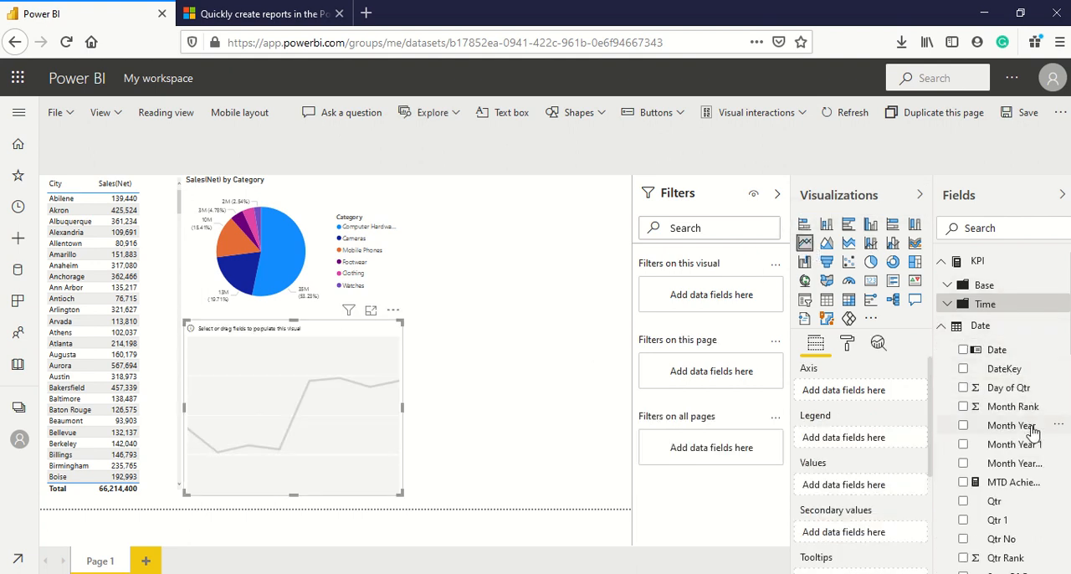
{"action": "scroll", "coordinate": [1038, 441], "scroll_direction": "down", "scroll_amount": 1}
{"action": "scroll", "coordinate": [1036, 437], "scroll_direction": "down", "scroll_amount": 1}
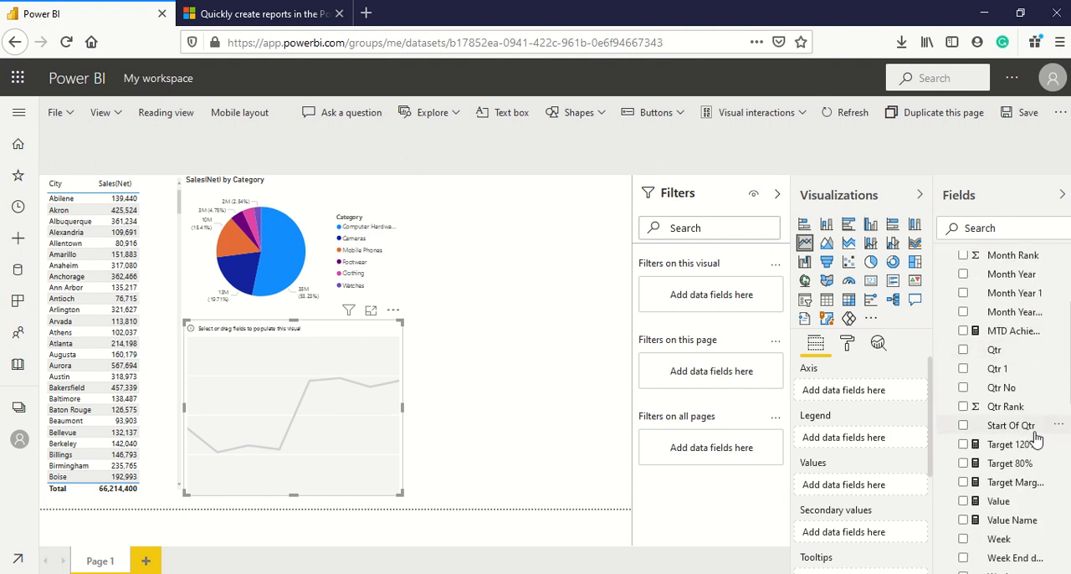
{"action": "scroll", "coordinate": [1028, 423], "scroll_direction": "up", "scroll_amount": 2}
{"action": "left_click_drag", "start_coordinate": [996, 350], "coordinate": [862, 391]}
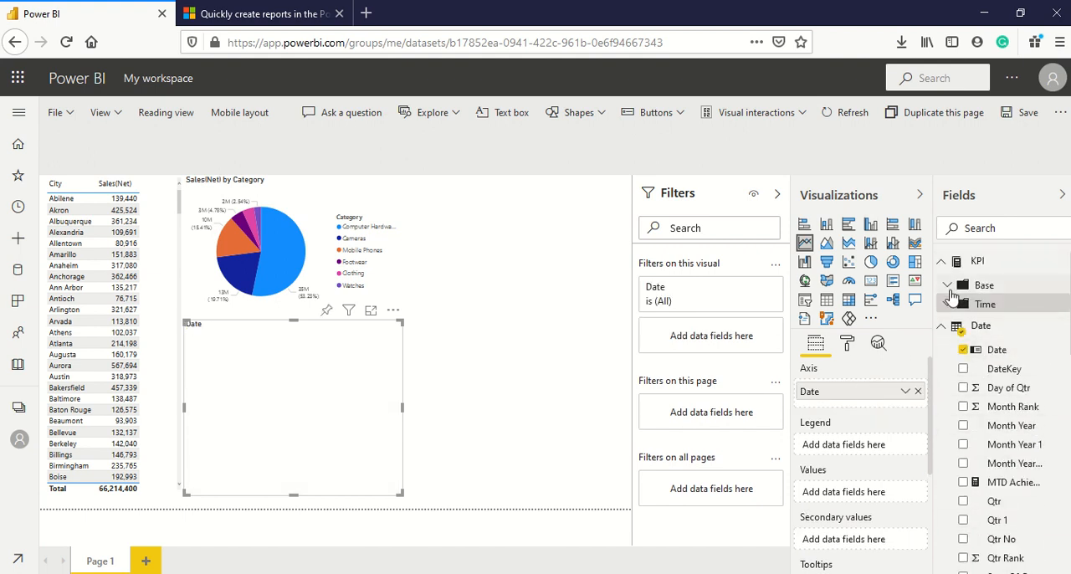
{"action": "left_click", "coordinate": [951, 289]}
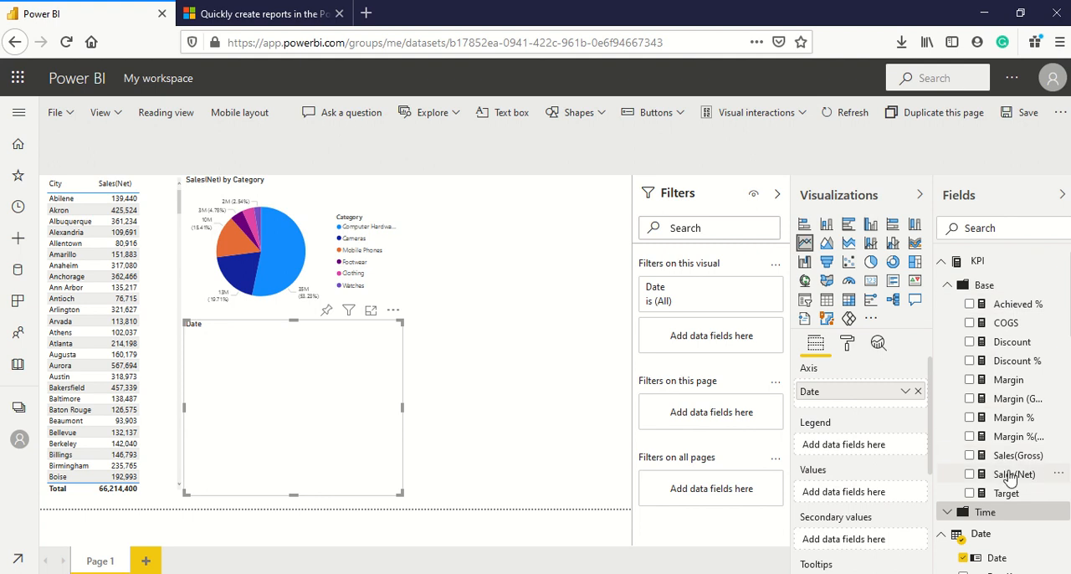
{"action": "left_click_drag", "start_coordinate": [1010, 476], "coordinate": [870, 500]}
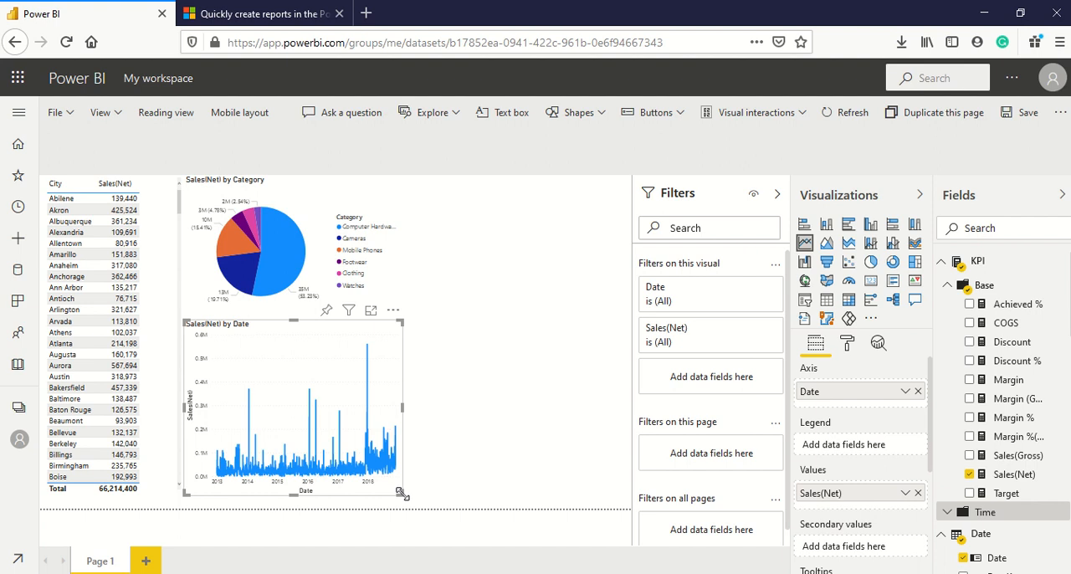
{"action": "left_click_drag", "start_coordinate": [401, 494], "coordinate": [630, 520]}
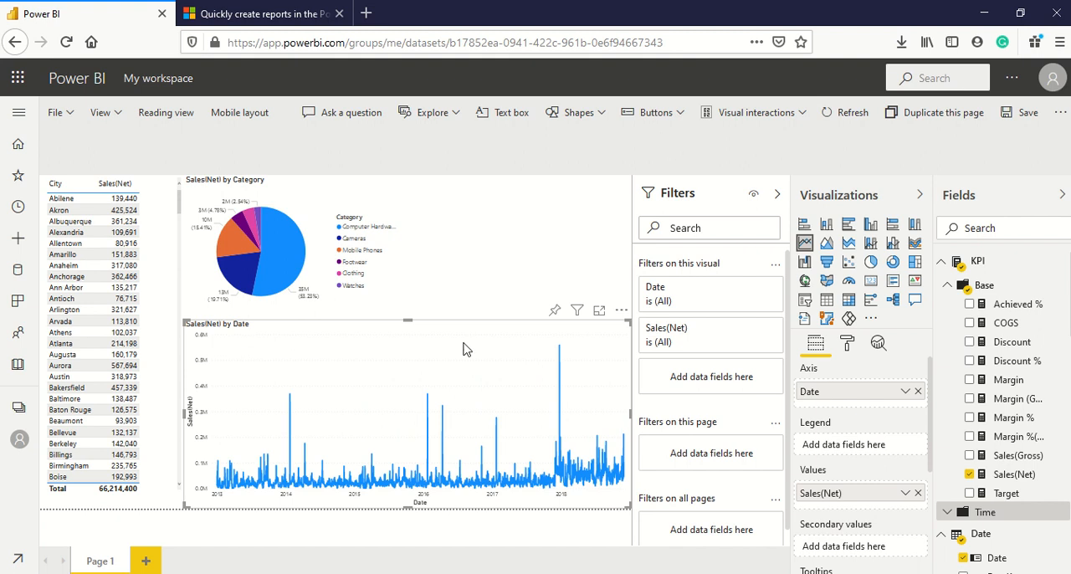
Examine how selecting individual pie slices, from Computer Hardware to Watches, filters the table and line chart, ending with no slice selected.
{"action": "left_click", "coordinate": [360, 207]}
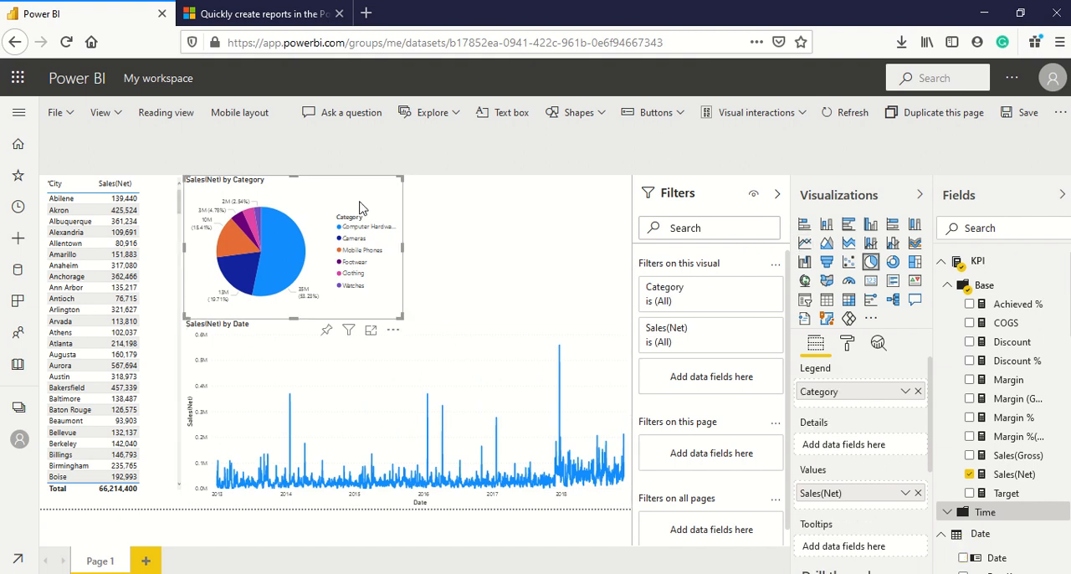
{"action": "left_click", "coordinate": [290, 262]}
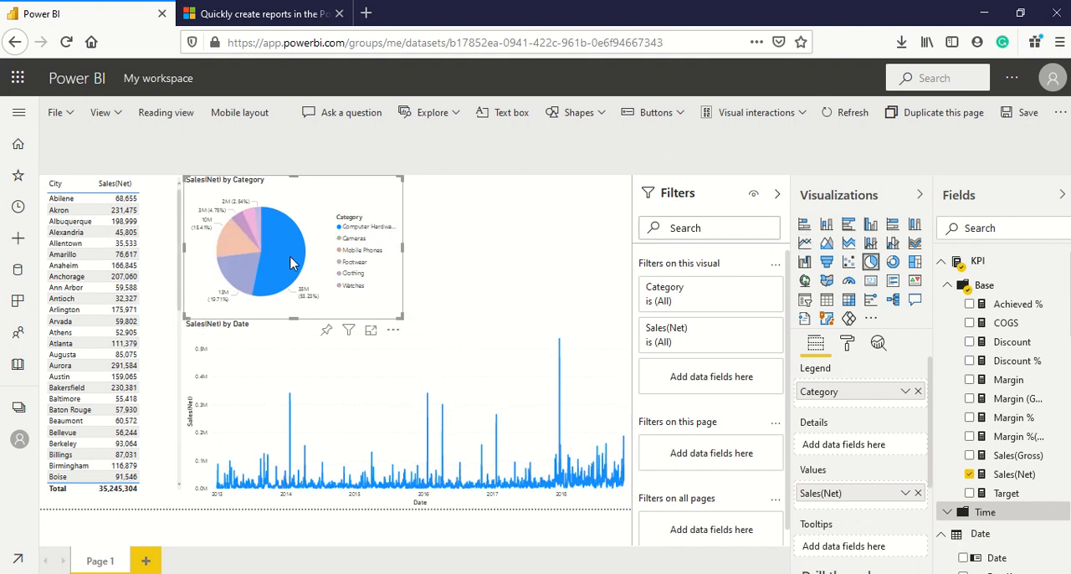
{"action": "left_click", "coordinate": [240, 268]}
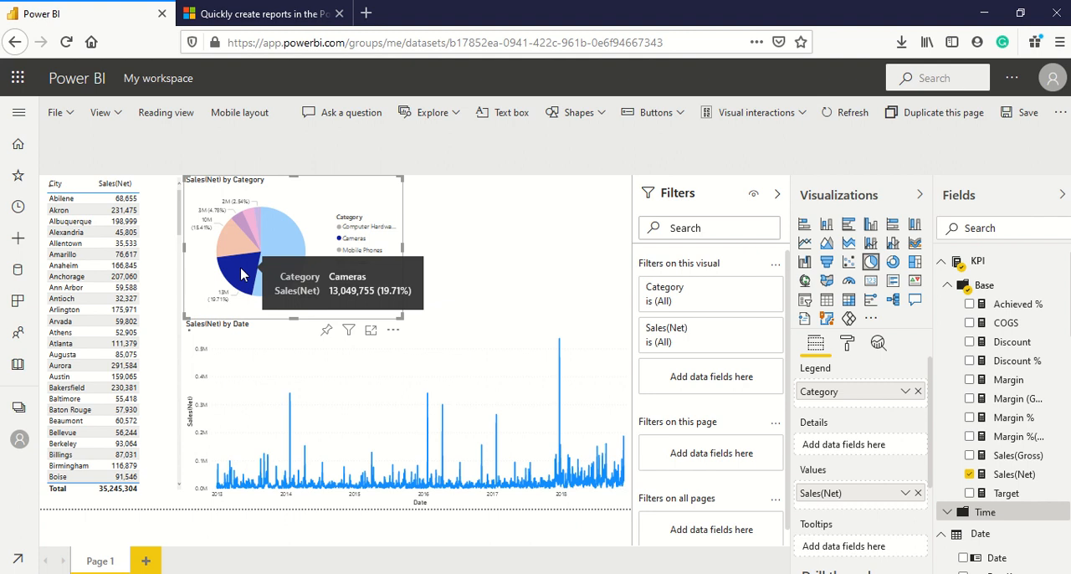
{"action": "left_click", "coordinate": [237, 244]}
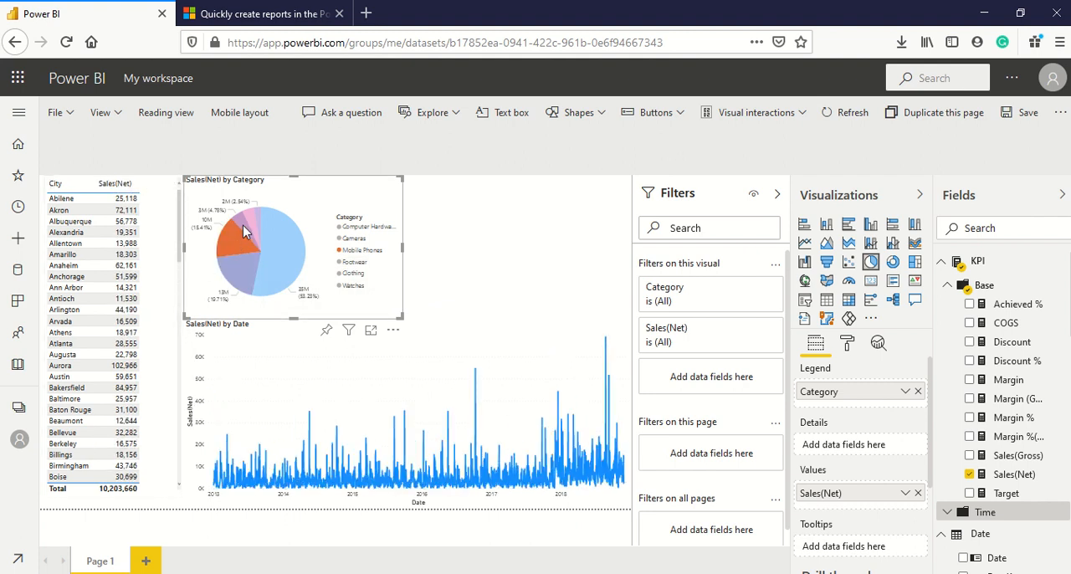
{"action": "left_click", "coordinate": [242, 226]}
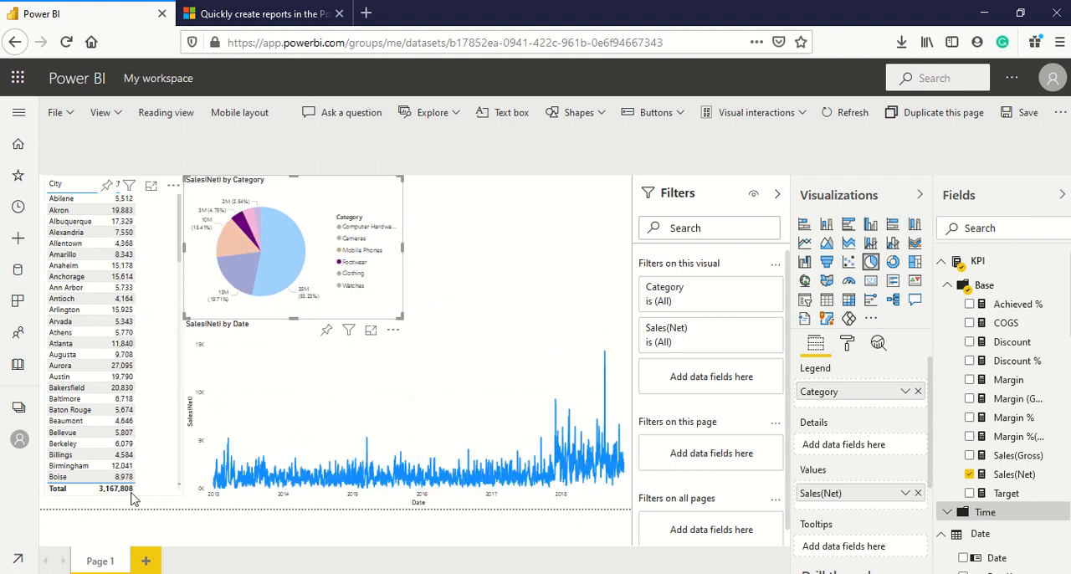
{"action": "left_click", "coordinate": [259, 219]}
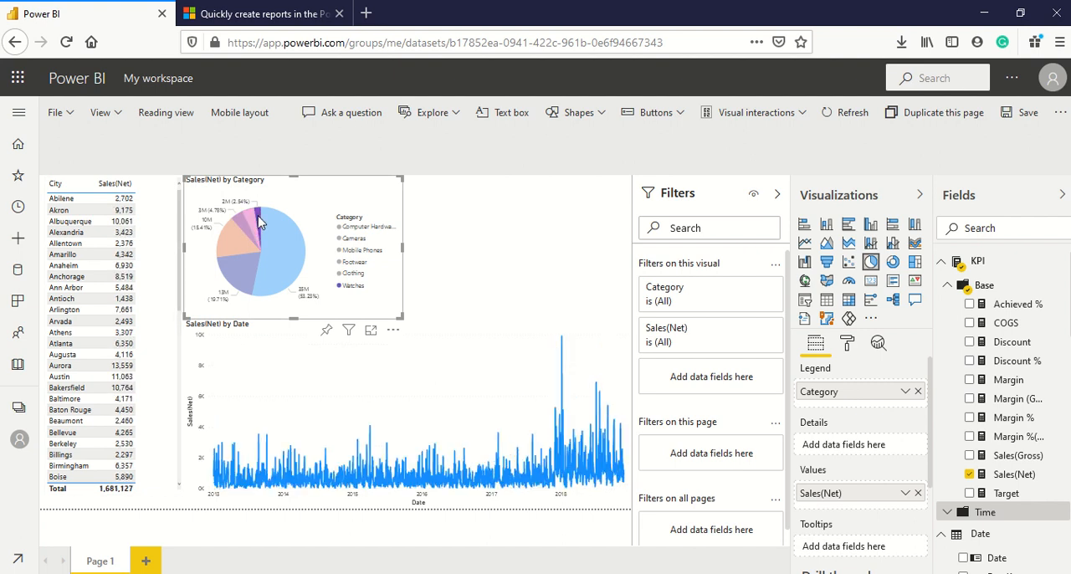
{"action": "scroll", "coordinate": [156, 280], "scroll_direction": "down", "scroll_amount": 3}
{"action": "scroll", "coordinate": [156, 280], "scroll_direction": "up", "scroll_amount": 3}
{"action": "left_click", "coordinate": [240, 255]}
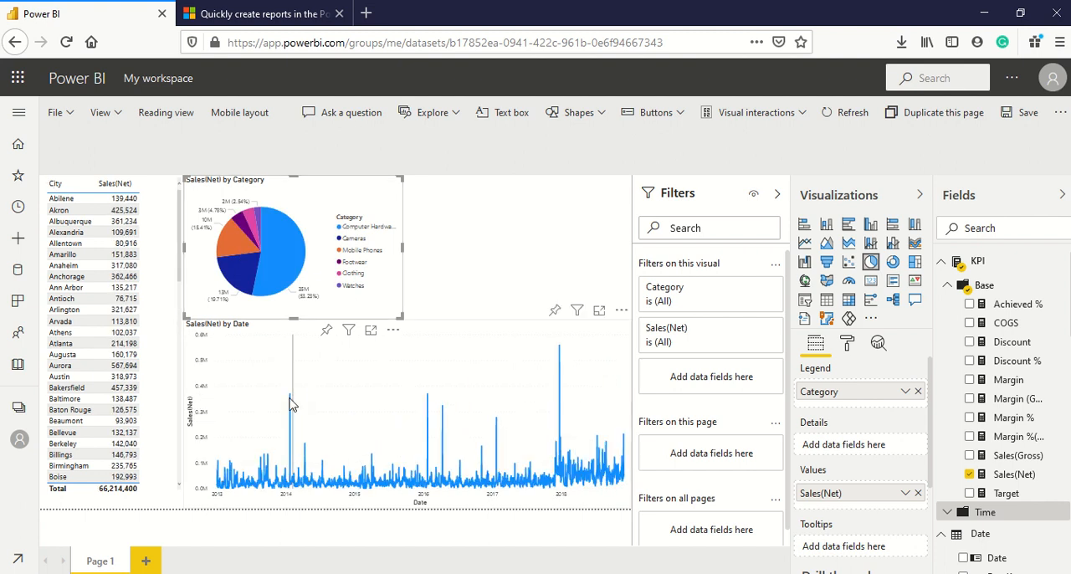
Check how selecting the 2/8/2014 point in the line chart affects the other visuals, and clear the selection.
{"action": "mouse_move", "coordinate": [292, 405]}
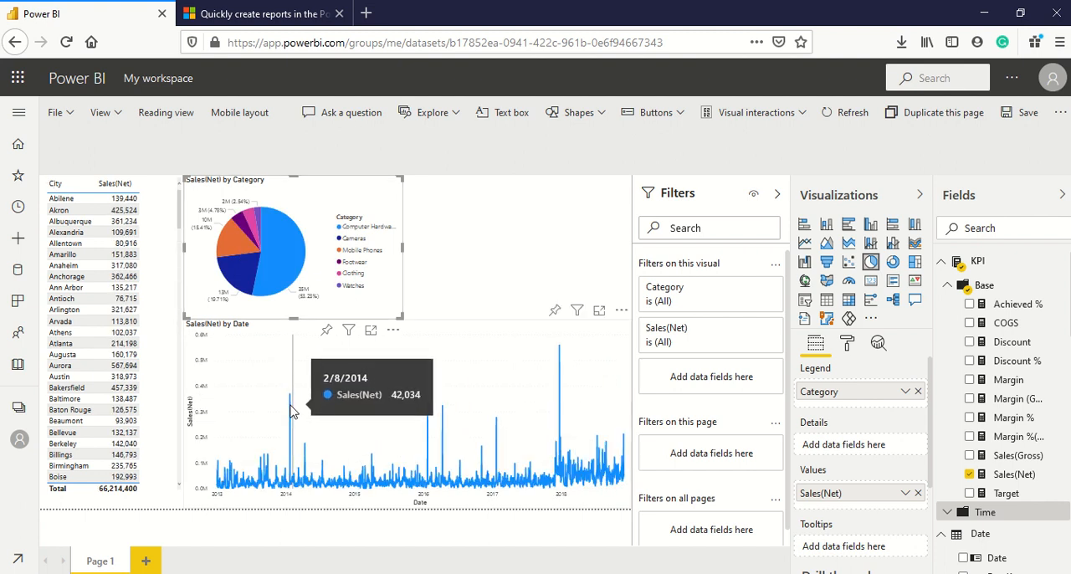
{"action": "left_click", "coordinate": [290, 406]}
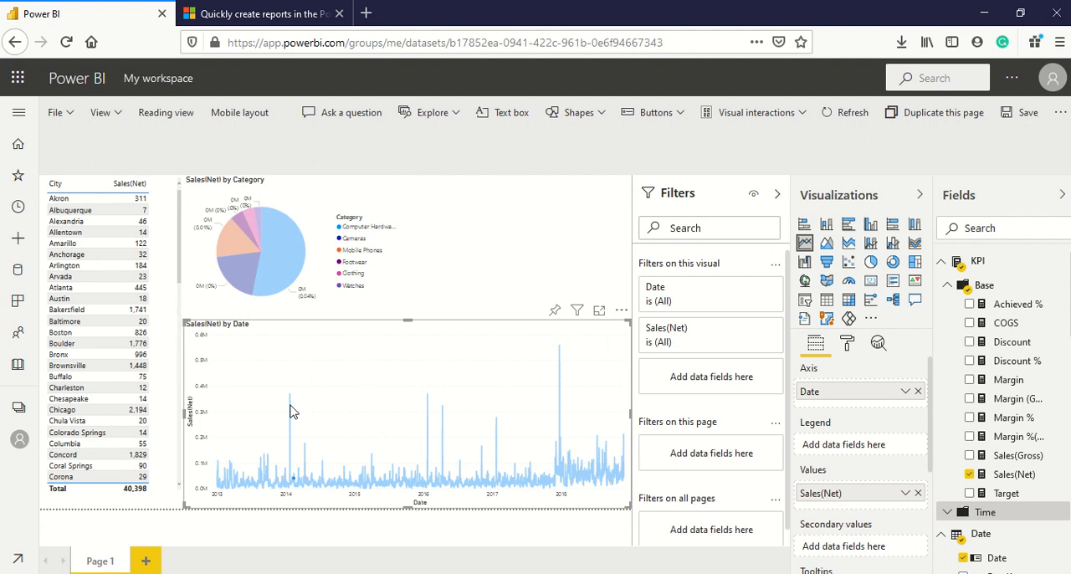
{"action": "left_click", "coordinate": [291, 410]}
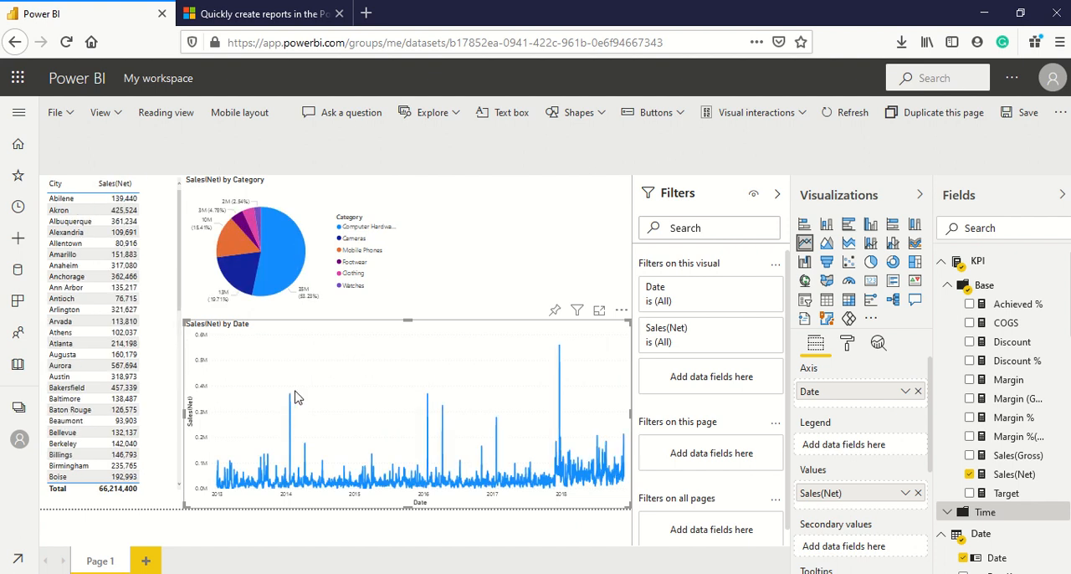
Turn on Edit interactions and lower the line chart's top edge to leave room beneath the pie chart.
{"action": "left_click", "coordinate": [759, 122]}
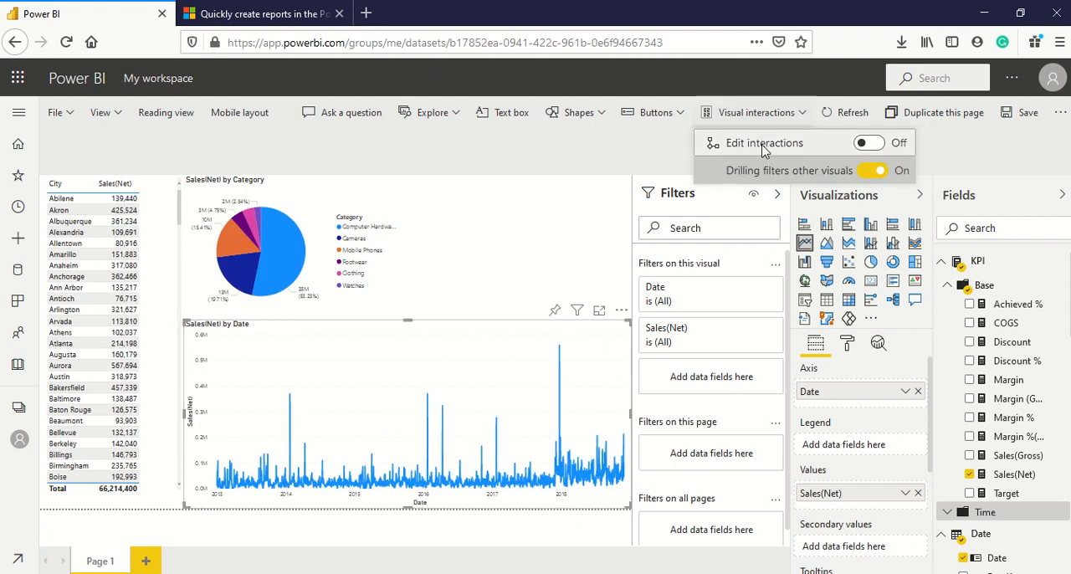
{"action": "left_click", "coordinate": [874, 145]}
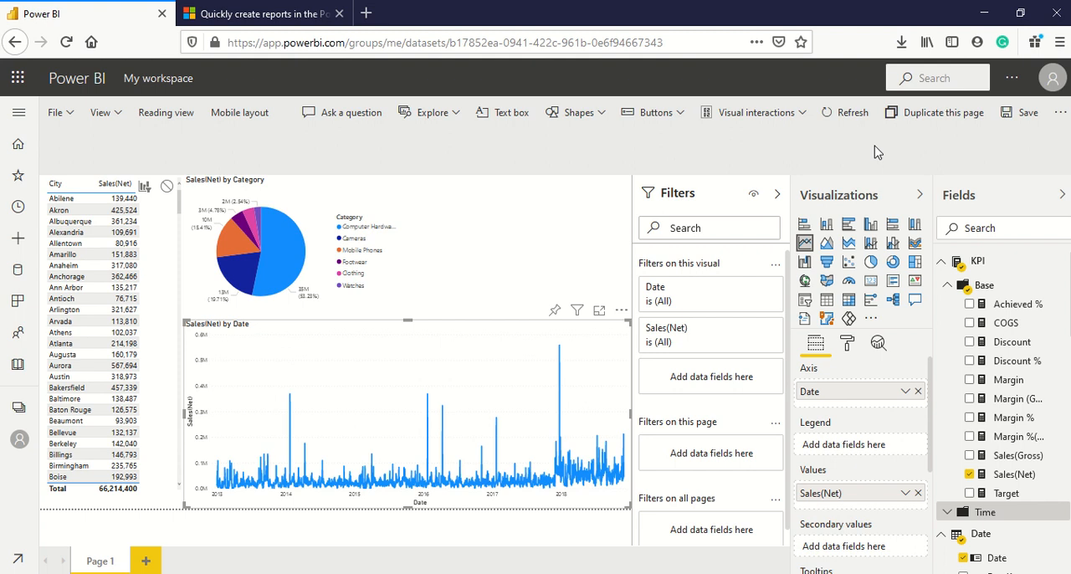
{"action": "left_click", "coordinate": [749, 119]}
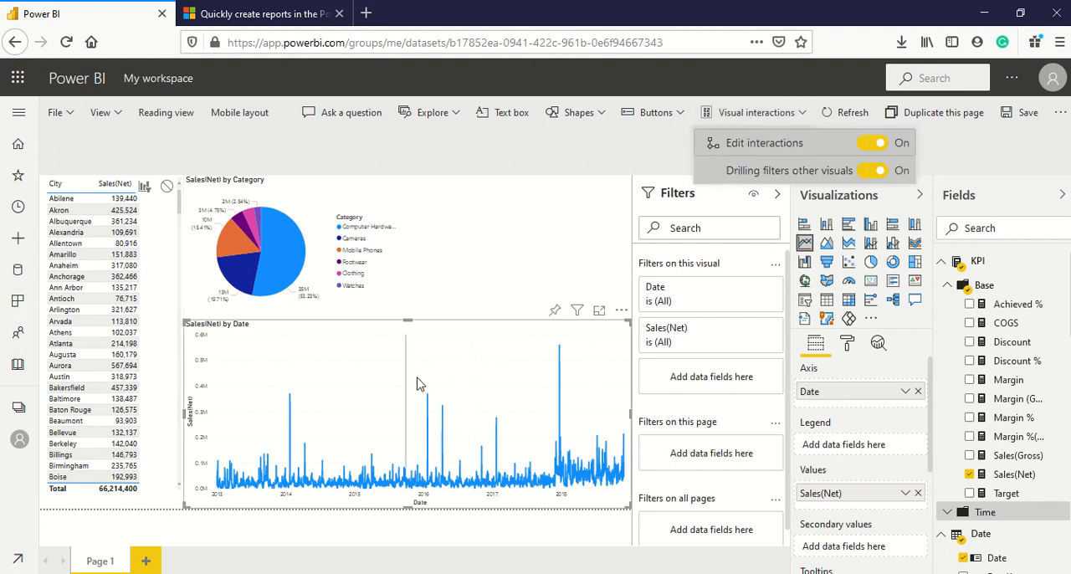
{"action": "left_click_drag", "start_coordinate": [409, 319], "coordinate": [405, 364]}
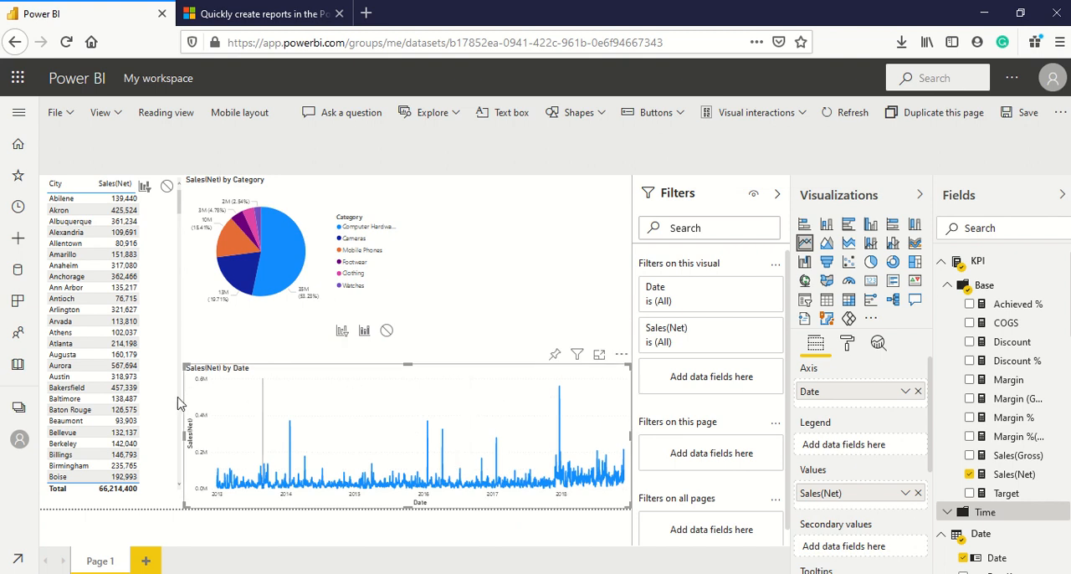
Shorten the city table from below and narrow the line chart from its left side to separate the two visuals.
{"action": "left_click", "coordinate": [136, 497]}
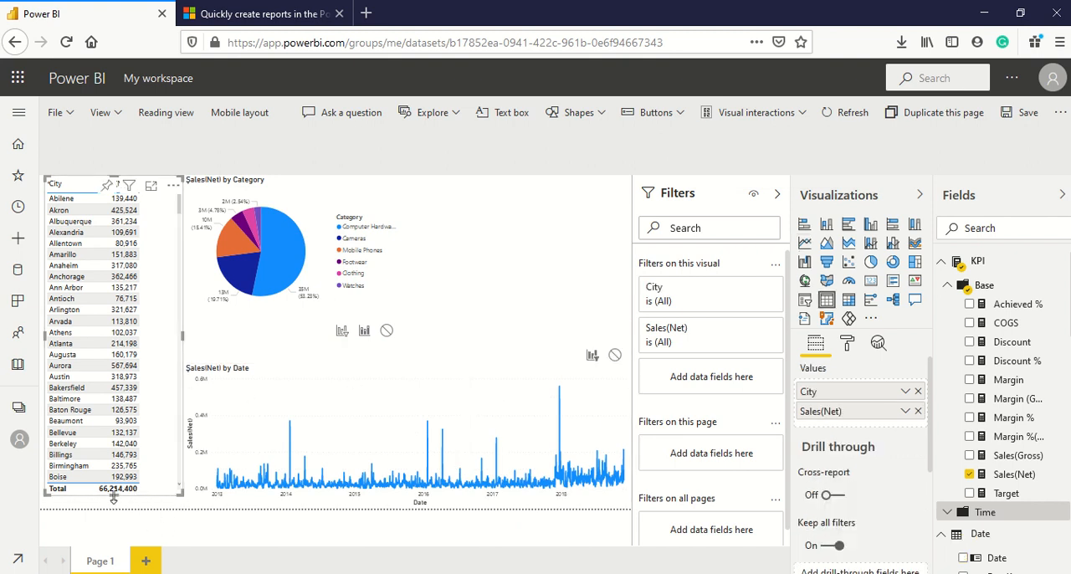
{"action": "left_click_drag", "start_coordinate": [113, 495], "coordinate": [113, 467]}
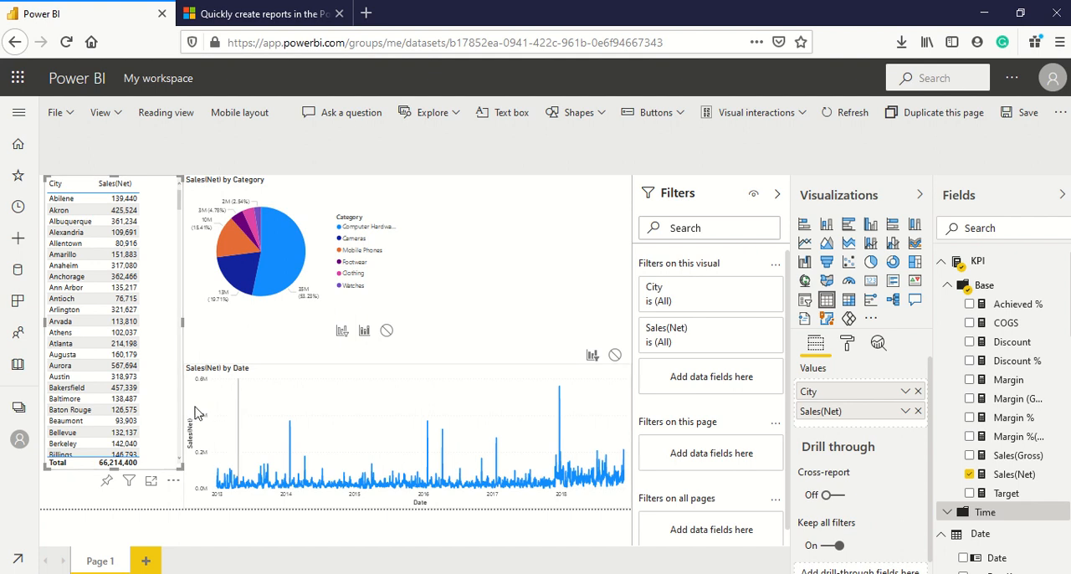
{"action": "left_click", "coordinate": [239, 412]}
{"action": "left_click_drag", "start_coordinate": [182, 434], "coordinate": [210, 430]}
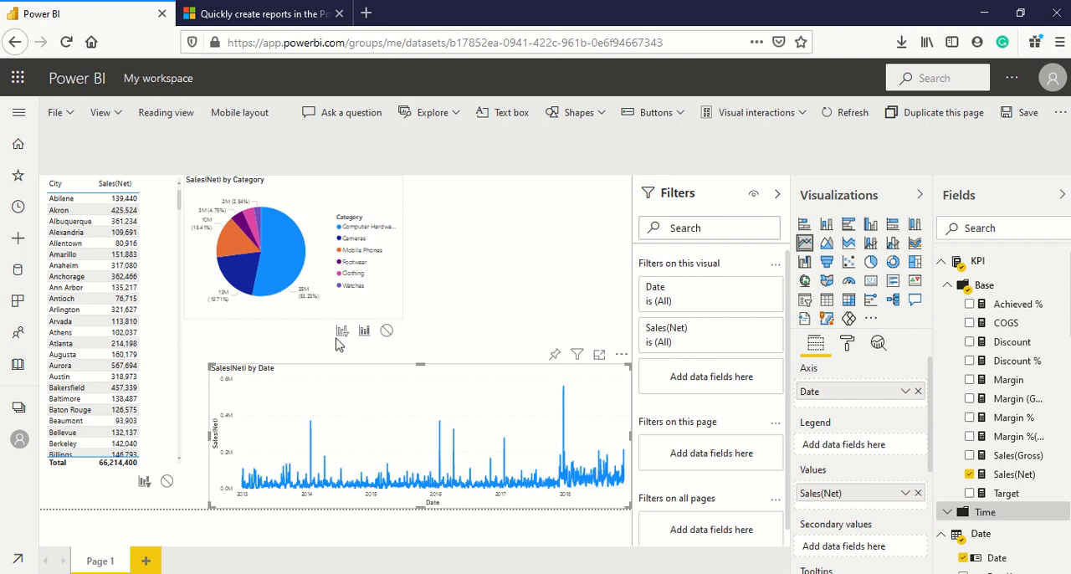
Set the line chart's interaction with the pie chart to Filter and turn off Edit interactions.
{"action": "left_click", "coordinate": [341, 333]}
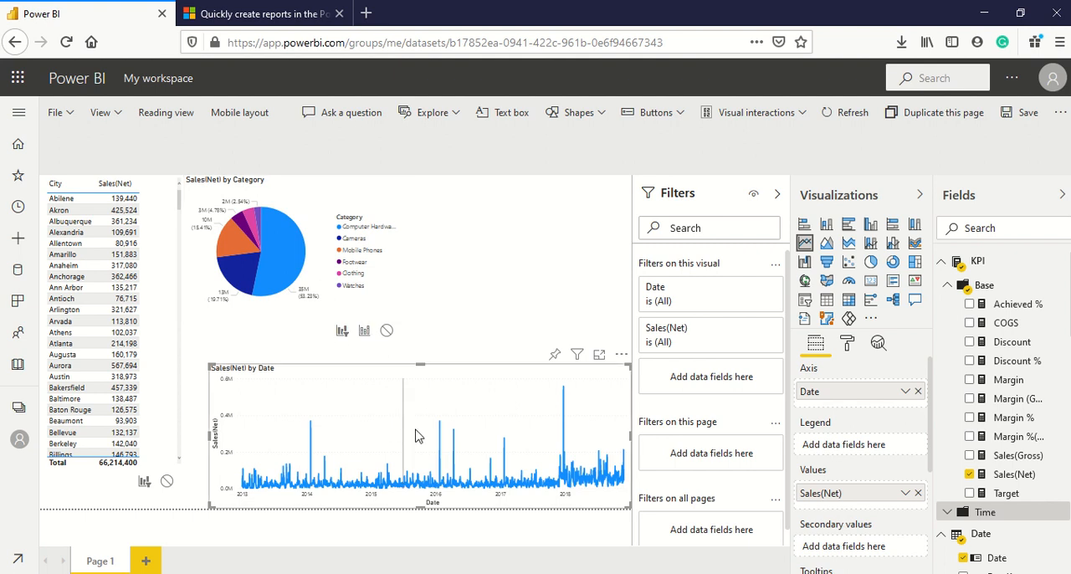
{"action": "left_click", "coordinate": [761, 122]}
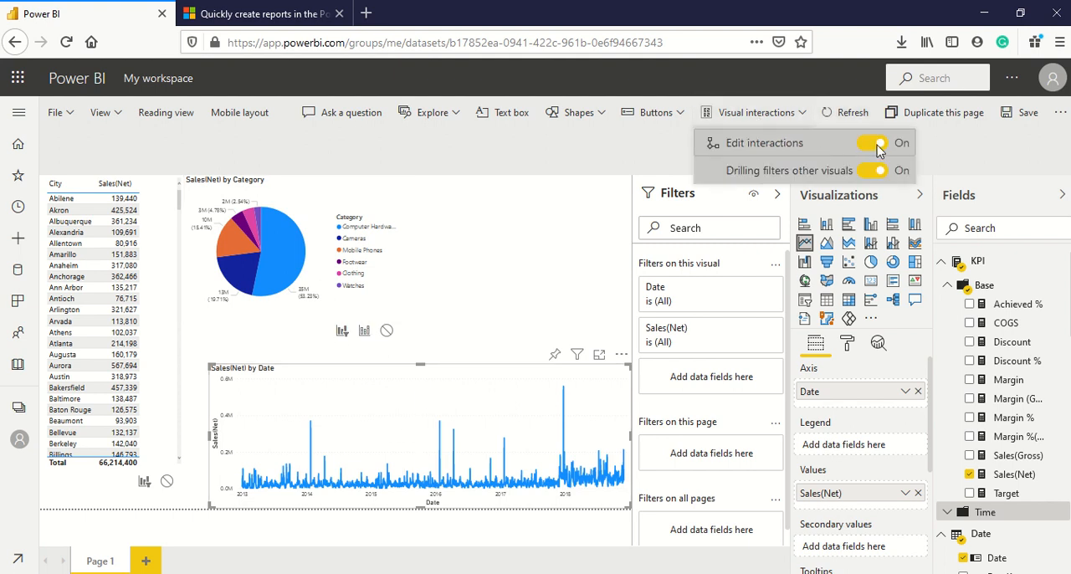
{"action": "left_click", "coordinate": [877, 147]}
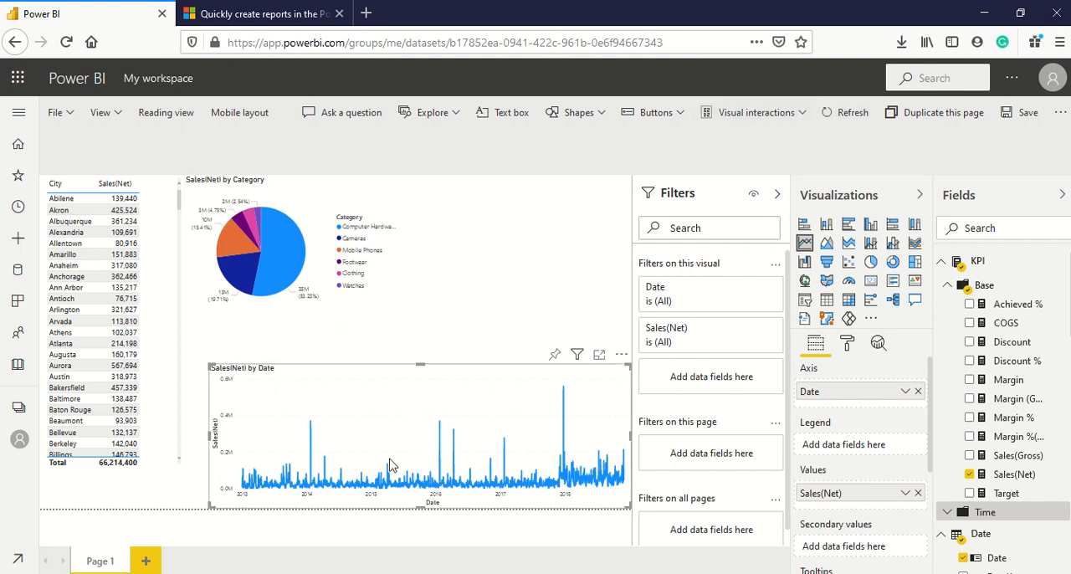
Test the filter interaction by selecting points near the early 2016 and early 2014 peaks in the line chart.
{"action": "left_click", "coordinate": [443, 432]}
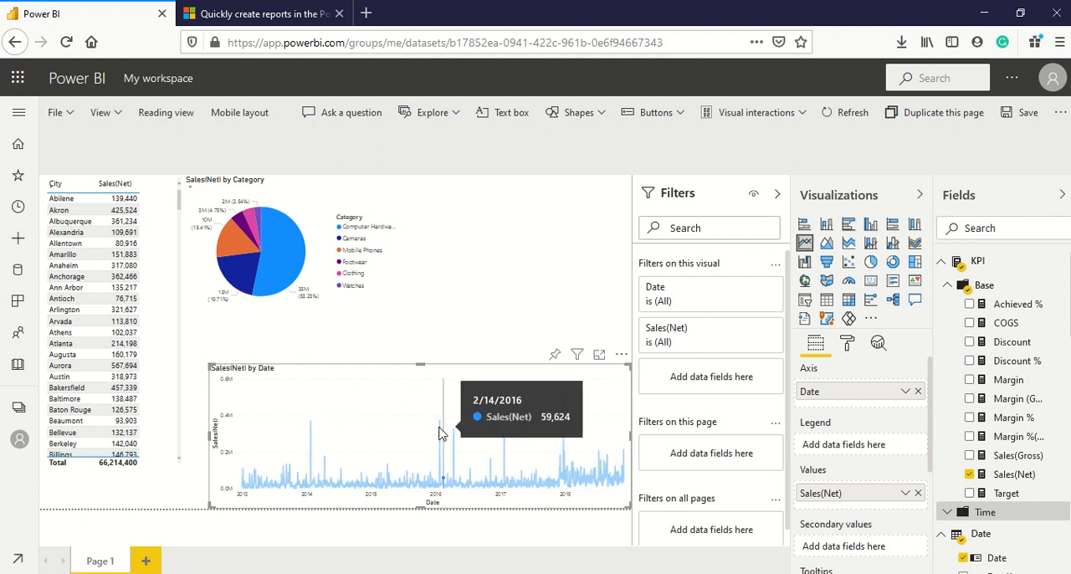
{"action": "left_click", "coordinate": [311, 452]}
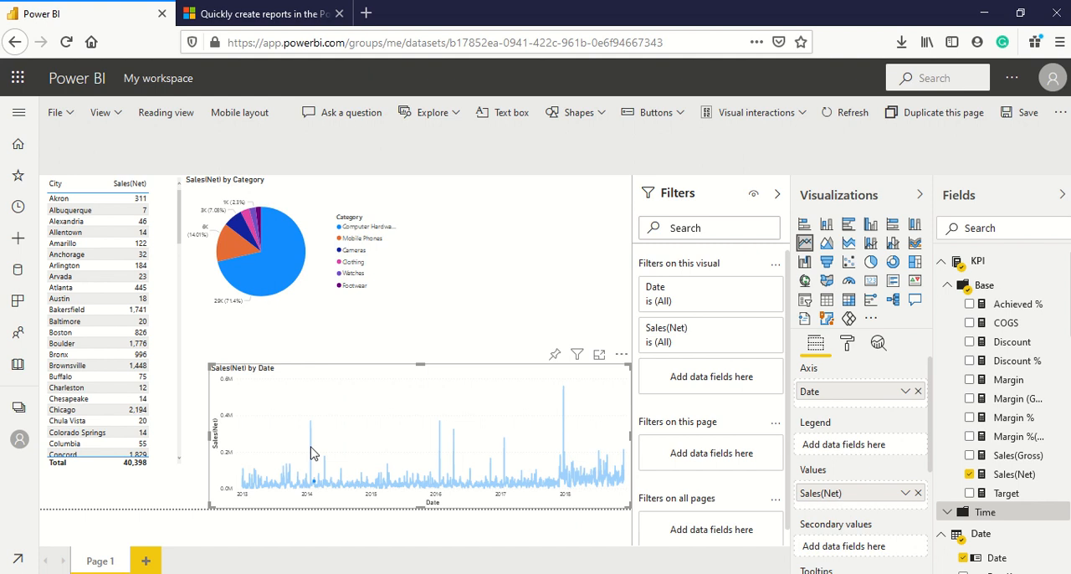
Clear the selected line chart point and enlarge the line chart, city table and pie chart to fill the gaps between them.
{"action": "left_click", "coordinate": [310, 452]}
{"action": "left_click_drag", "start_coordinate": [210, 448], "coordinate": [186, 447]}
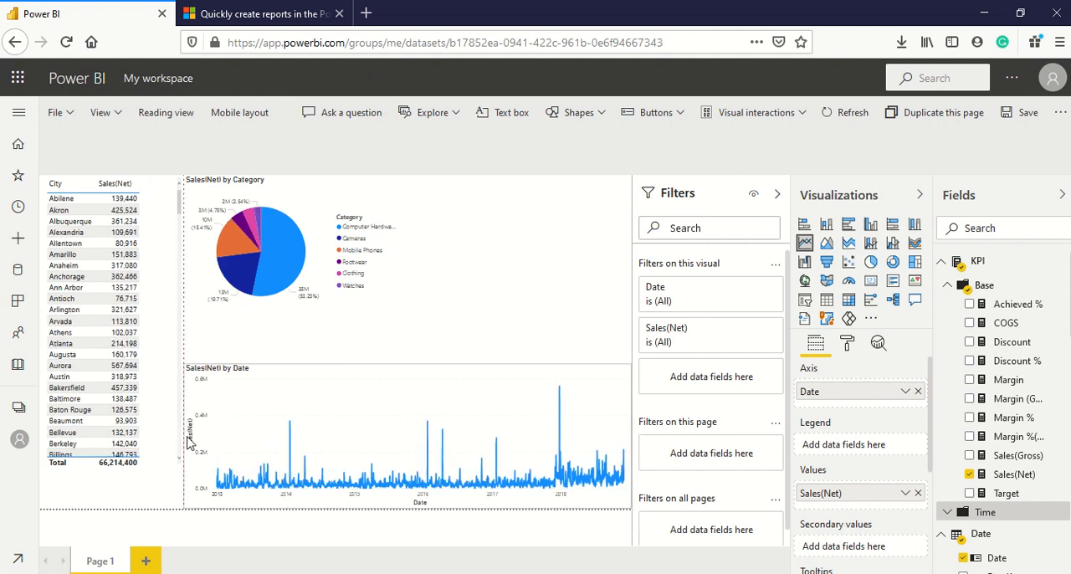
{"action": "left_click", "coordinate": [159, 465]}
{"action": "left_click_drag", "start_coordinate": [115, 469], "coordinate": [115, 512]}
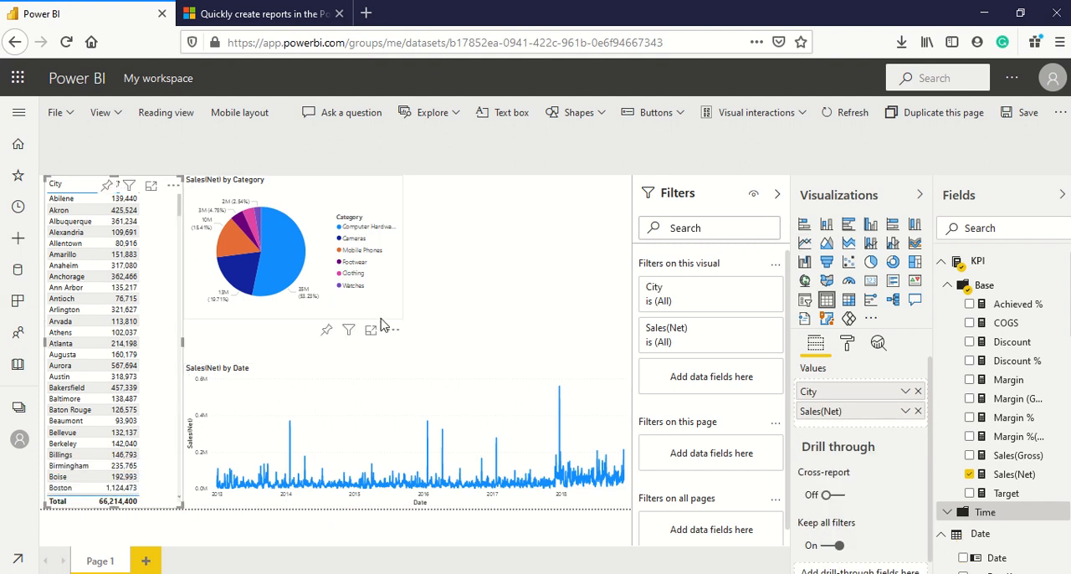
{"action": "left_click", "coordinate": [392, 310]}
{"action": "left_click_drag", "start_coordinate": [400, 317], "coordinate": [407, 335]}
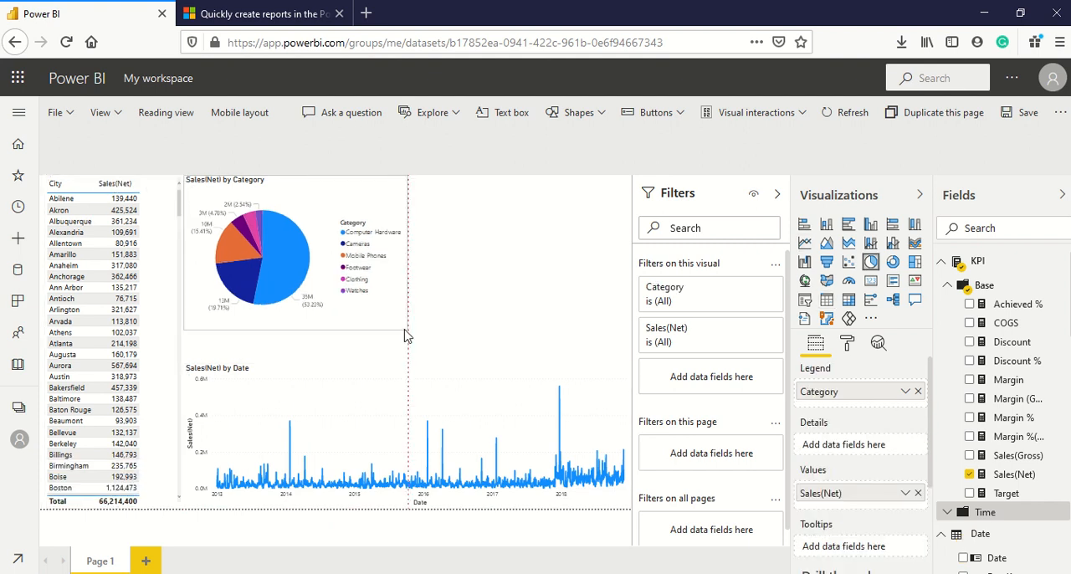
Add a Card visual showing Sales(Gross) beside the pie chart and shrink it to about half its height.
{"action": "left_click", "coordinate": [444, 364]}
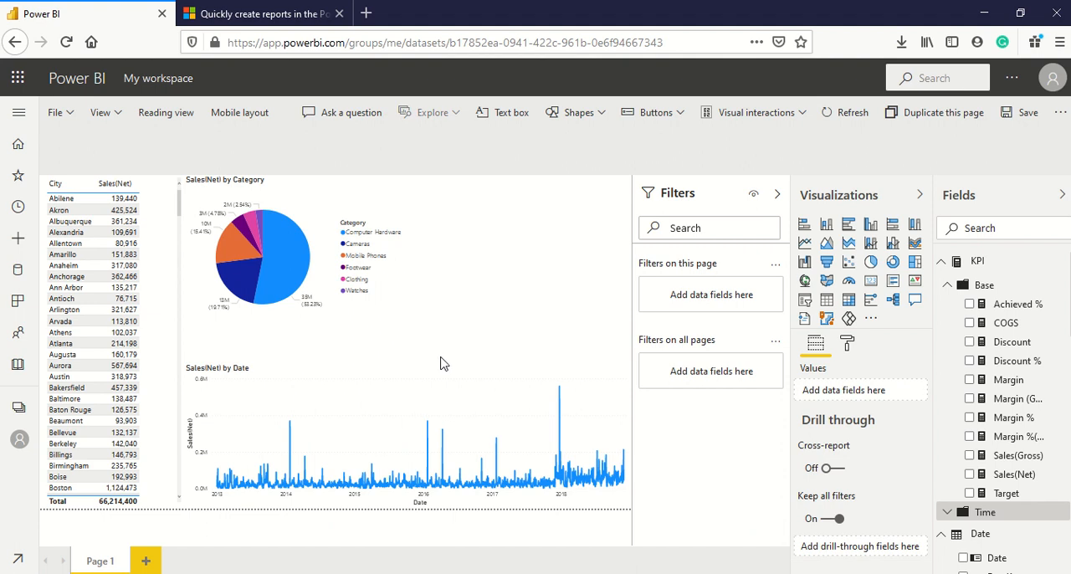
{"action": "left_click", "coordinate": [870, 281]}
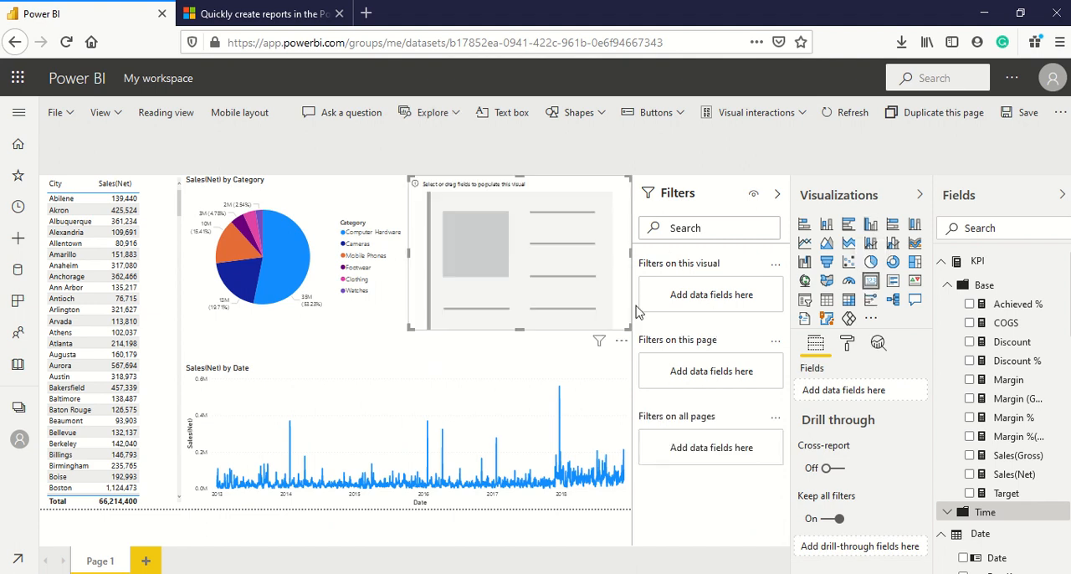
{"action": "left_click_drag", "start_coordinate": [1015, 458], "coordinate": [525, 244]}
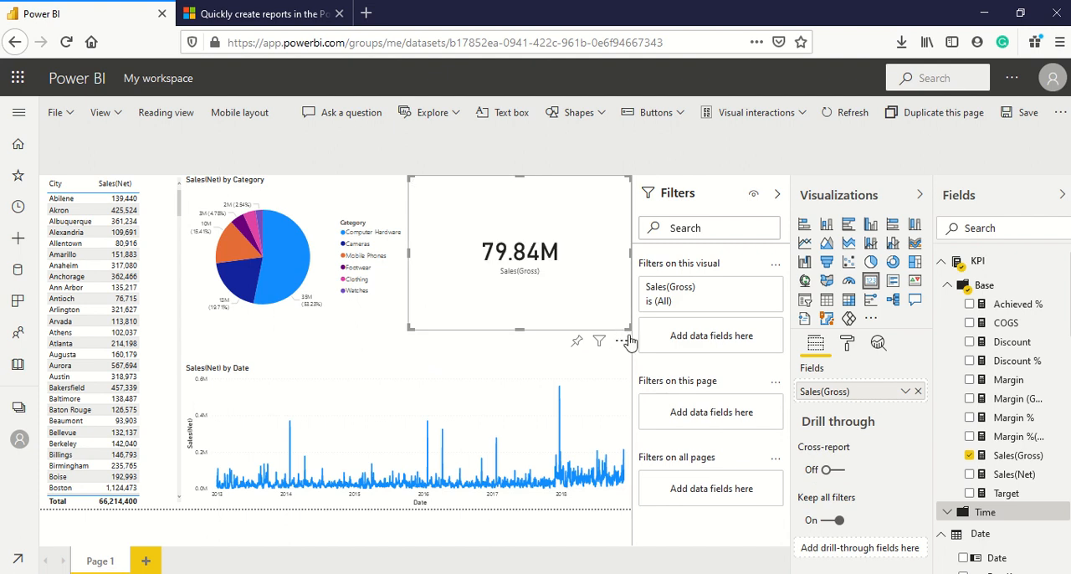
{"action": "left_click_drag", "start_coordinate": [630, 329], "coordinate": [621, 250]}
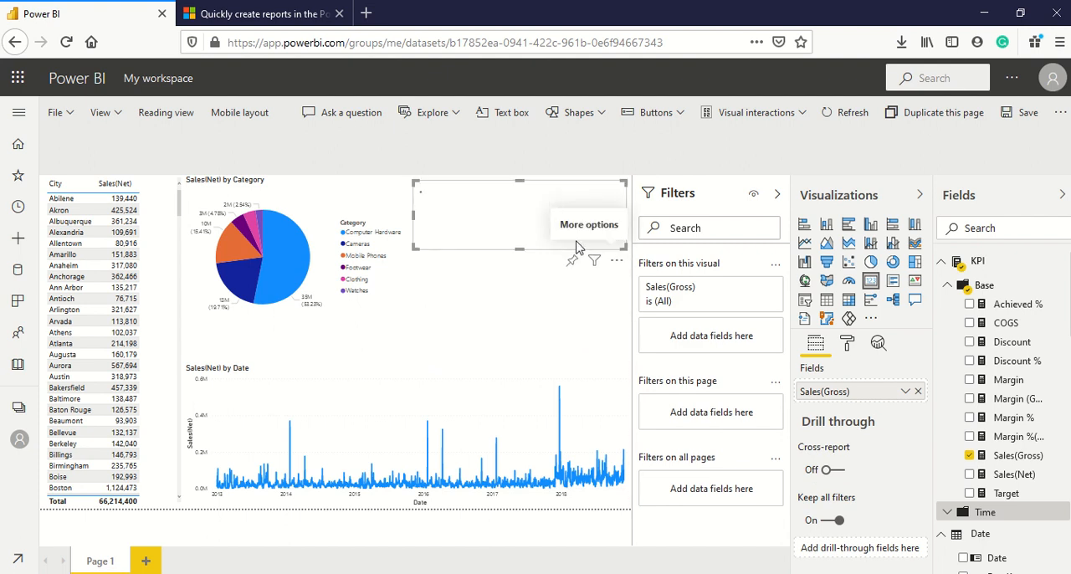
Duplicate the Sales(Gross) card, place the copy beneath the original and replace its field with Sales(Net).
{"action": "key", "text": "ctrl+c"}
{"action": "key", "text": "ctrl+v"}
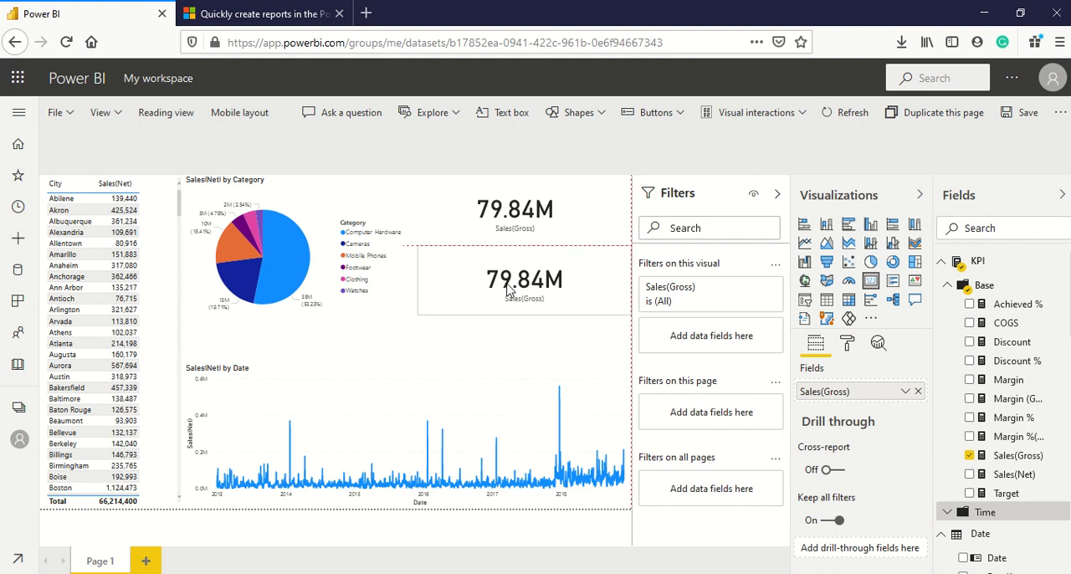
{"action": "left_click_drag", "start_coordinate": [1013, 475], "coordinate": [873, 396]}
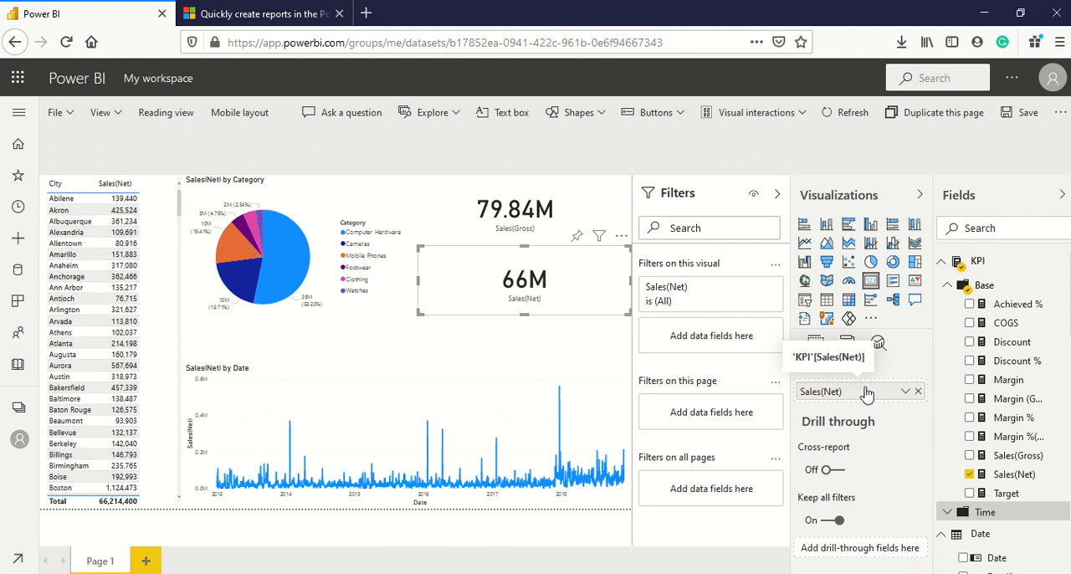
Save the report as "Power Bi Service Report 2" and dismiss the save notification.
{"action": "left_click", "coordinate": [1028, 115]}
{"action": "left_click", "coordinate": [480, 315]}
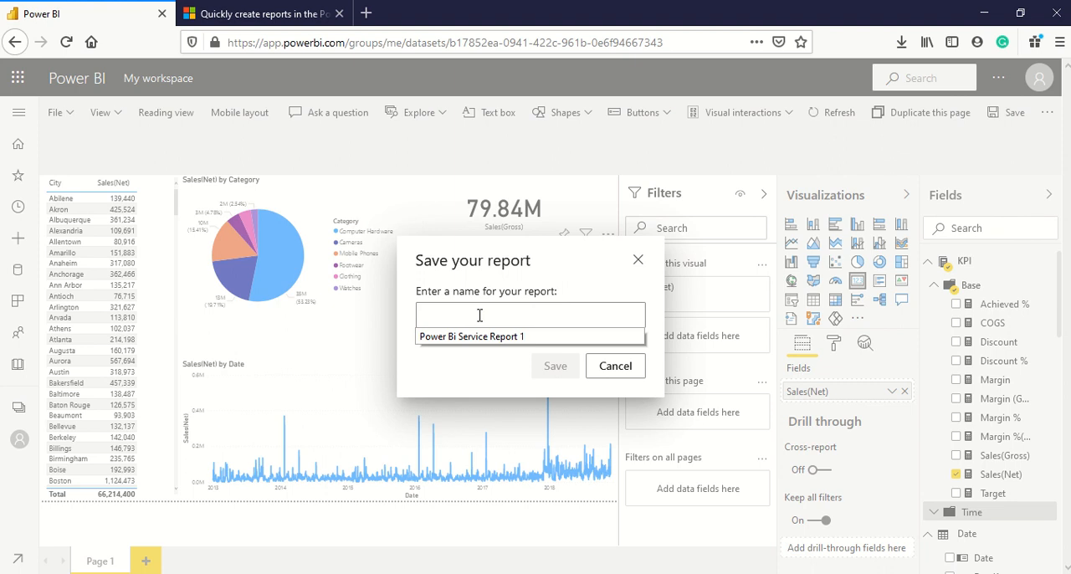
{"action": "left_click", "coordinate": [504, 335]}
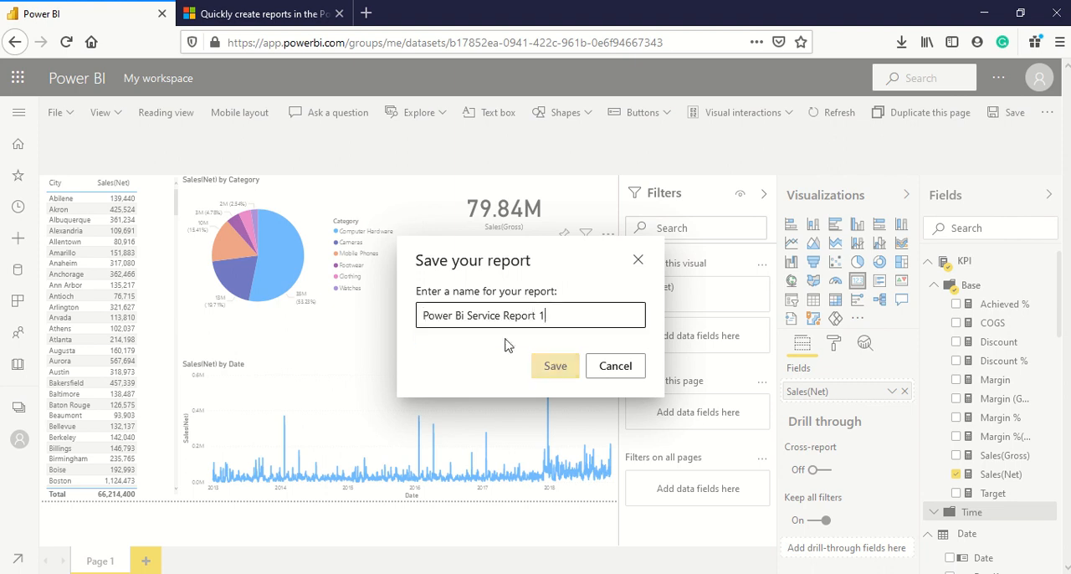
{"action": "double_click", "coordinate": [543, 315]}
{"action": "type", "text": "2"}
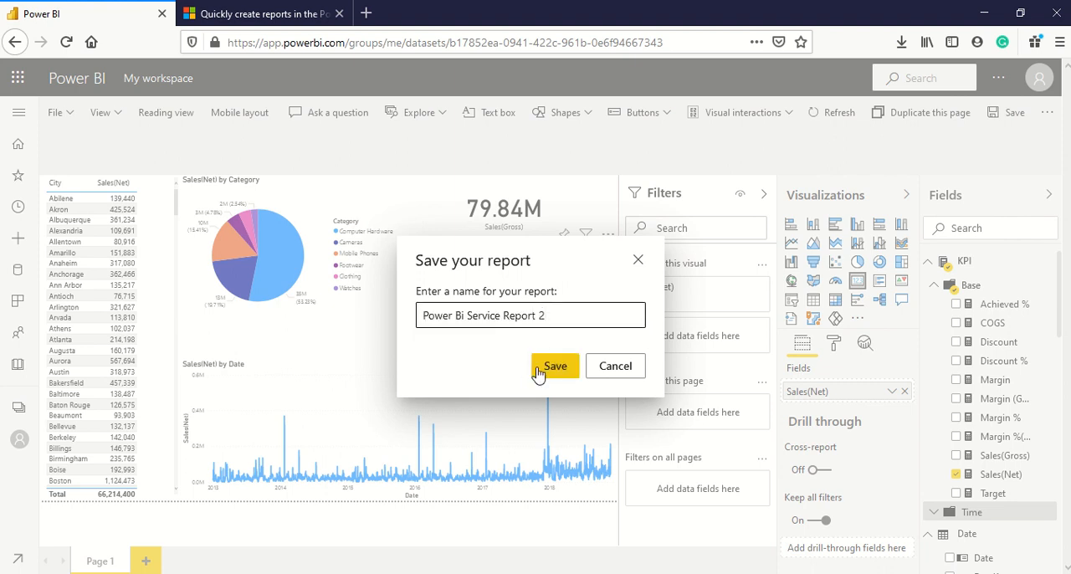
{"action": "left_click", "coordinate": [545, 369]}
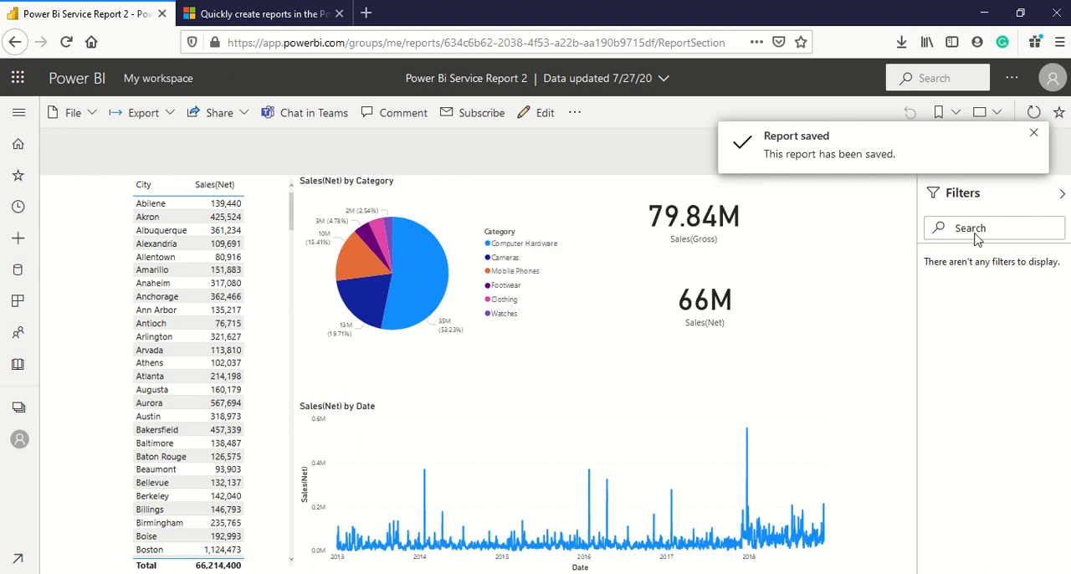
{"action": "left_click", "coordinate": [1033, 136]}
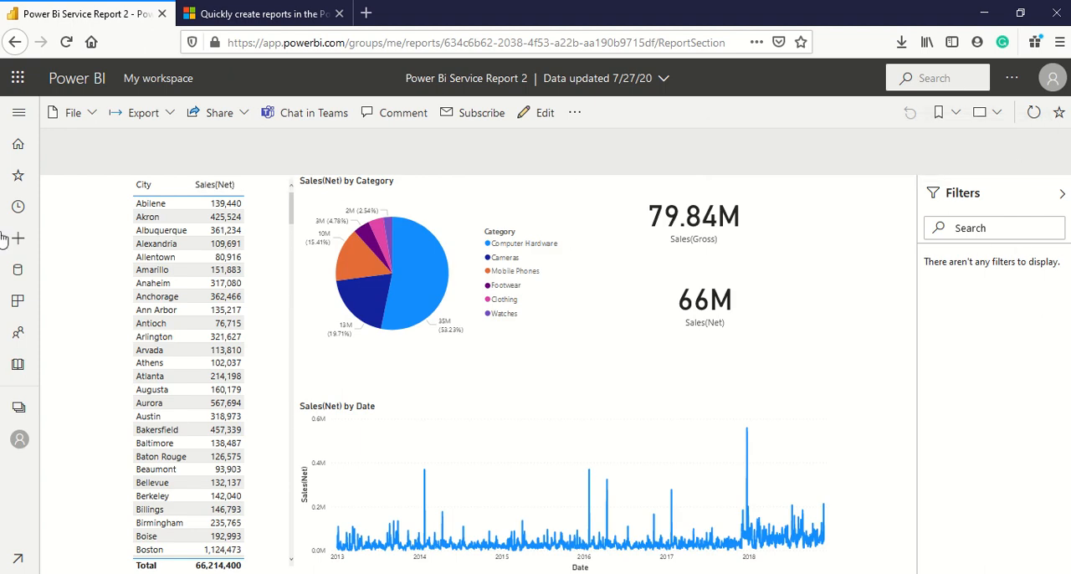
Test the pie chart's filtering with Computer Hardware, Cameras and Mobile Phones, and clear the selection.
{"action": "left_click", "coordinate": [430, 297]}
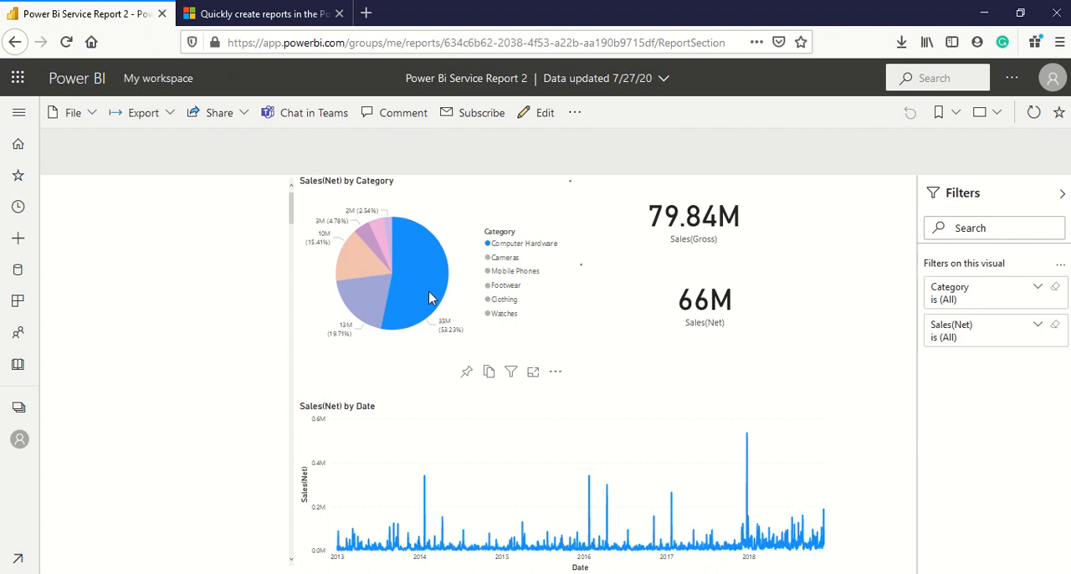
{"action": "left_click", "coordinate": [369, 298]}
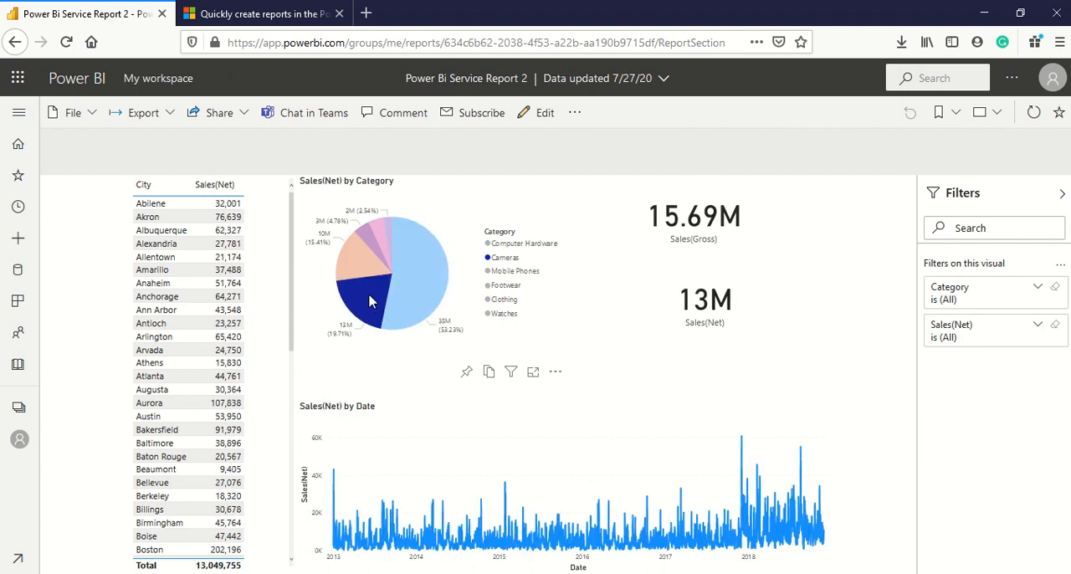
{"action": "left_click", "coordinate": [366, 272]}
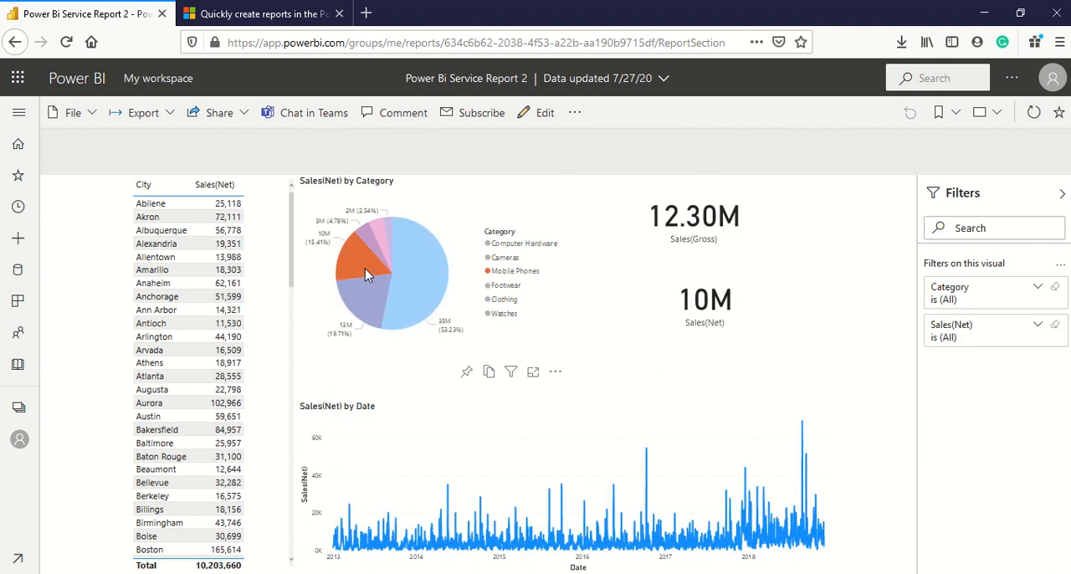
{"action": "left_click", "coordinate": [364, 269]}
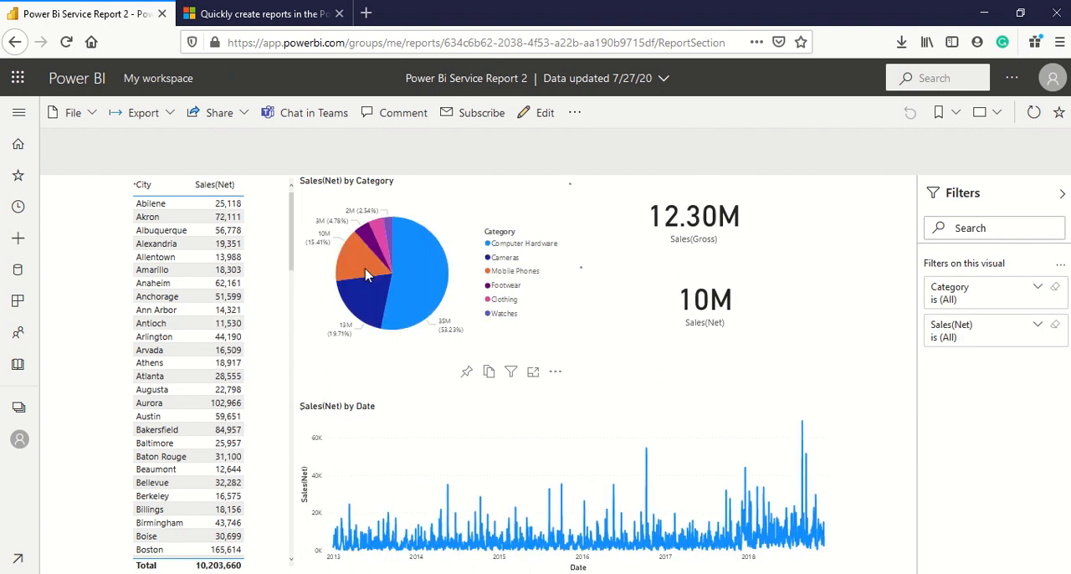
Reopen the report for editing and view the category pie chart's data as a table before returning to the page.
{"action": "left_click", "coordinate": [546, 114]}
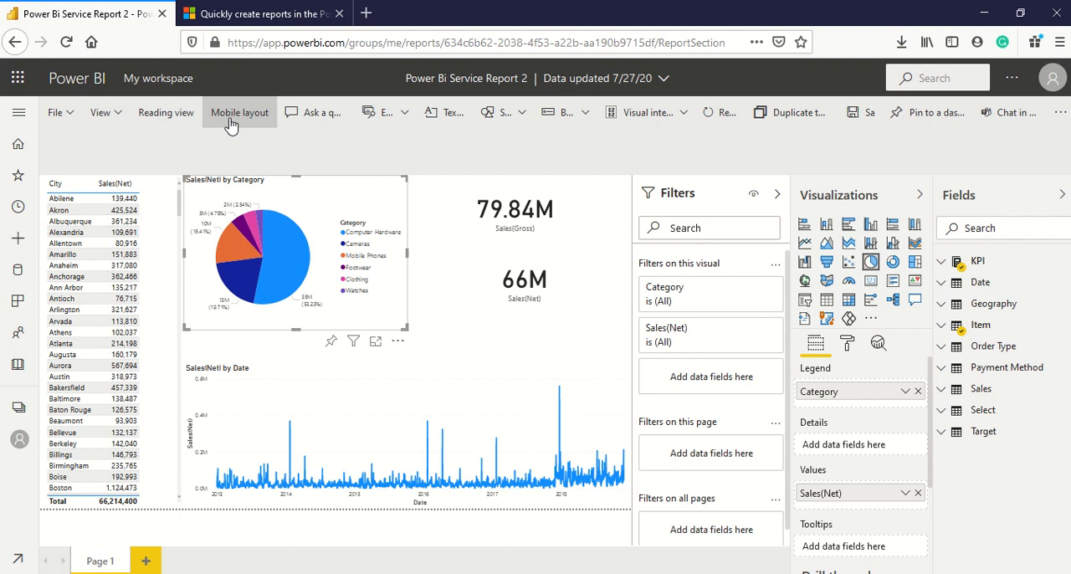
{"action": "left_click", "coordinate": [405, 115]}
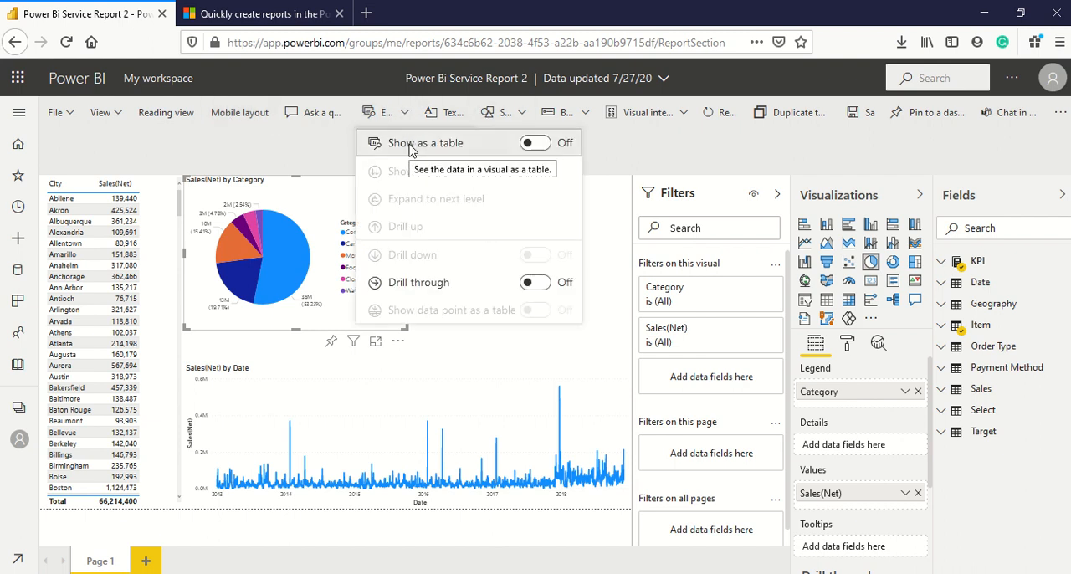
{"action": "left_click", "coordinate": [410, 147]}
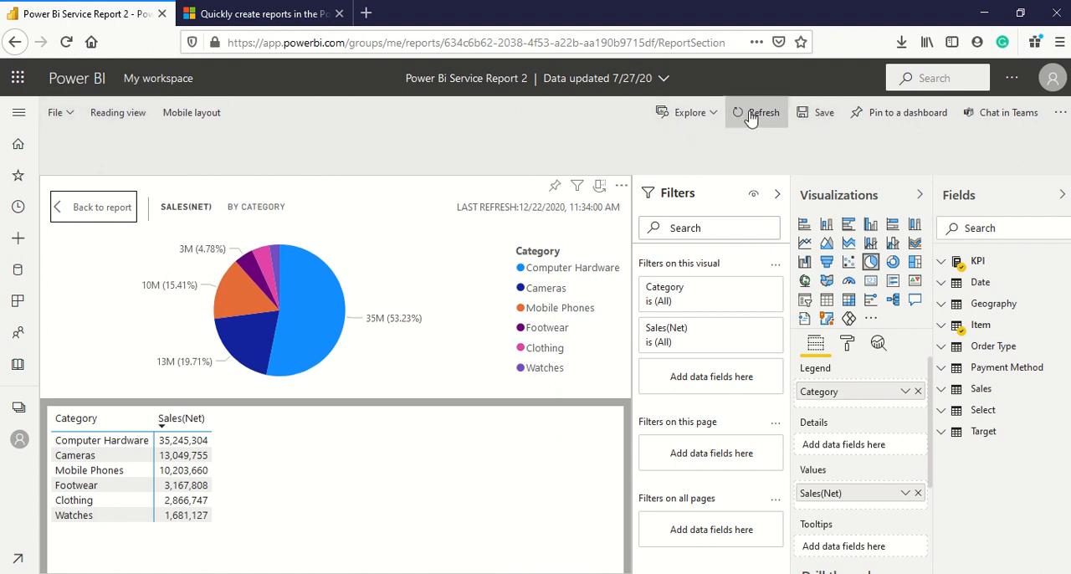
{"action": "left_click", "coordinate": [691, 113]}
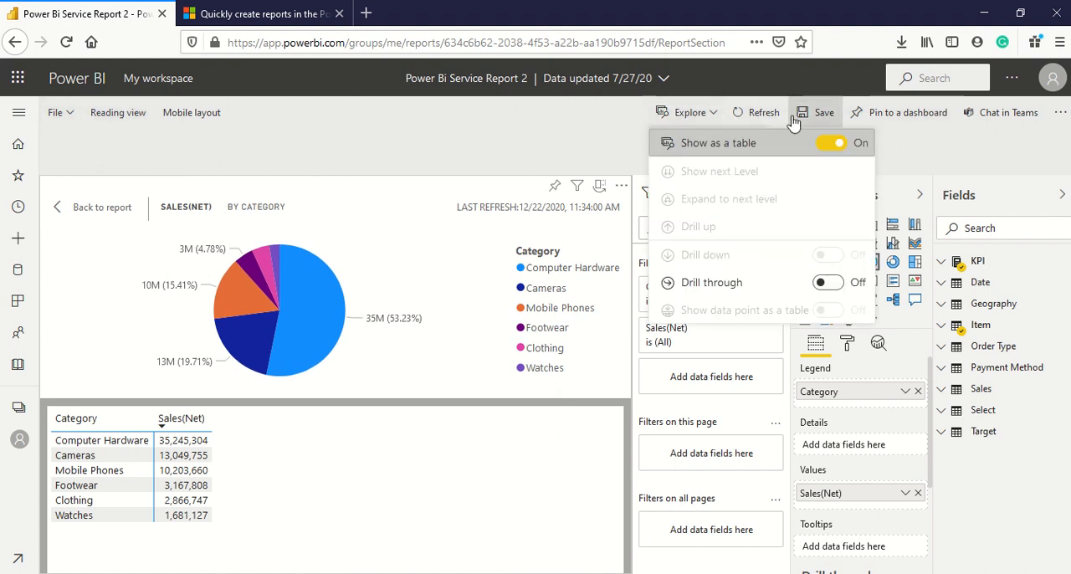
{"action": "left_click", "coordinate": [830, 144]}
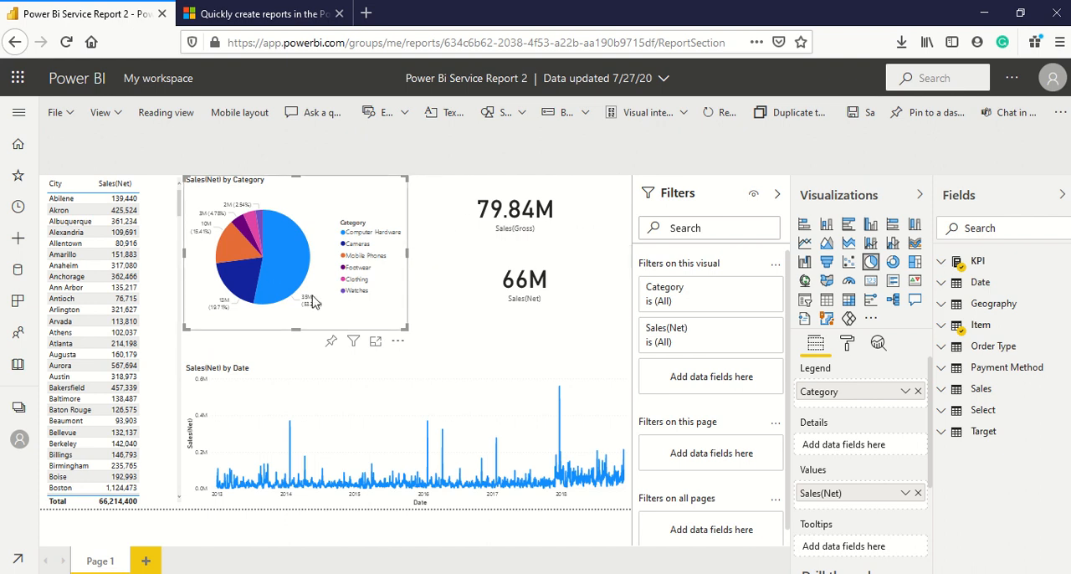
Duplicate Page 1 and rename the copy "Page2".
{"action": "left_click", "coordinate": [782, 126]}
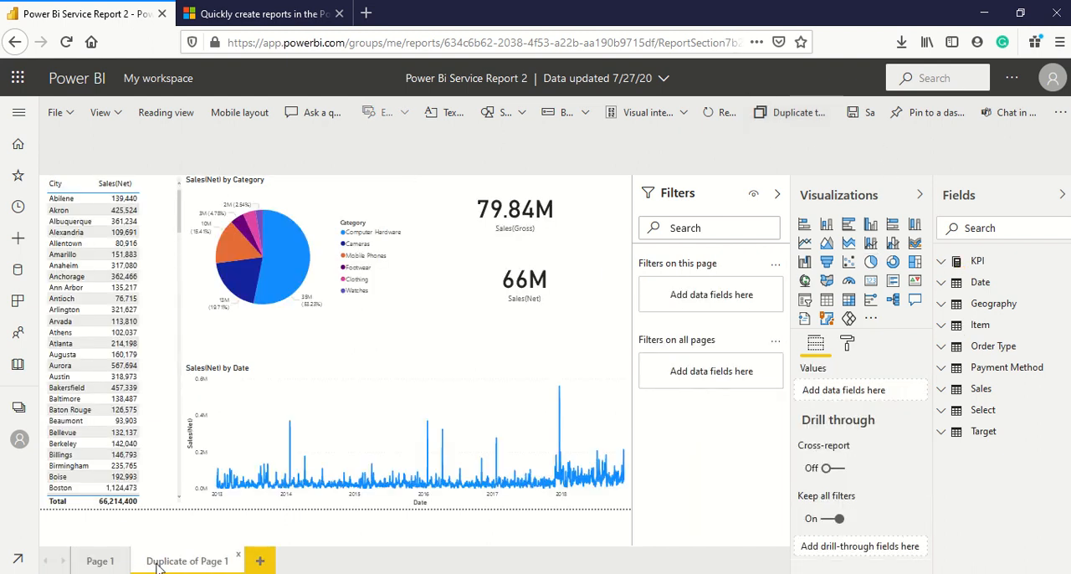
{"action": "double_click", "coordinate": [165, 561]}
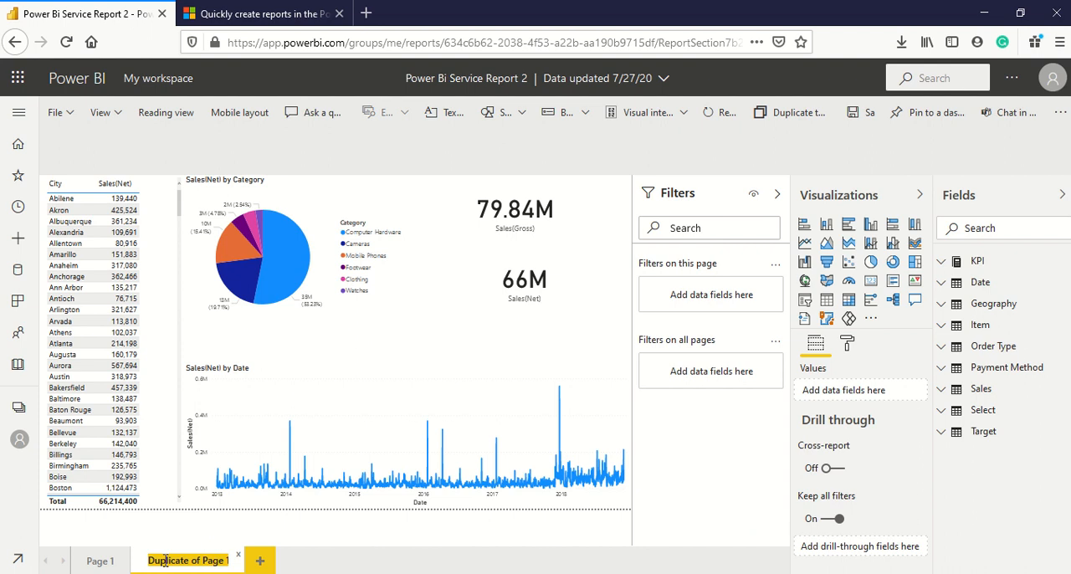
{"action": "type", "text": "Page2"}
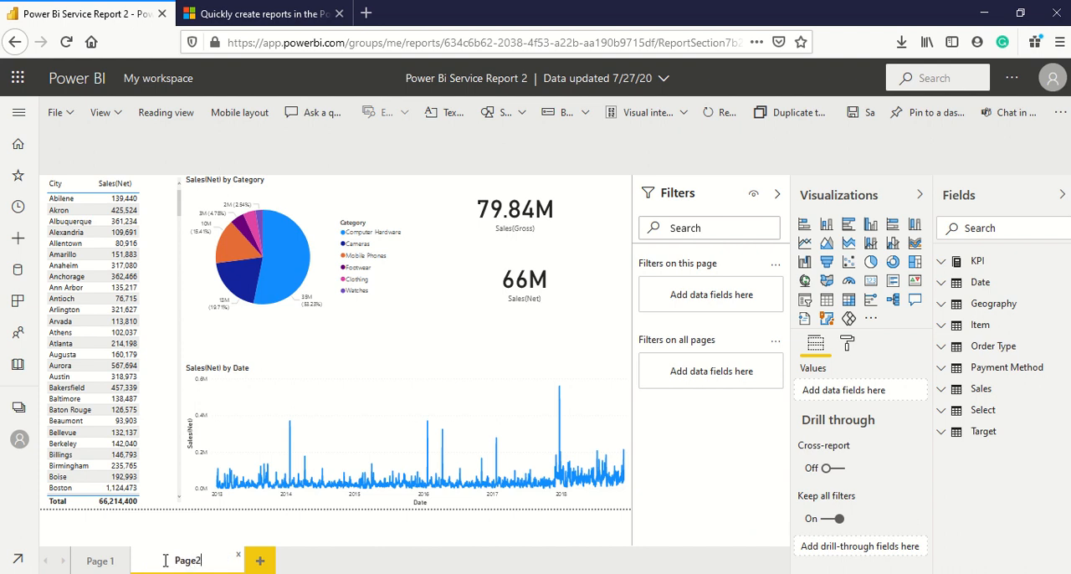
{"action": "left_click", "coordinate": [594, 313]}
{"action": "left_click", "coordinate": [594, 313]}
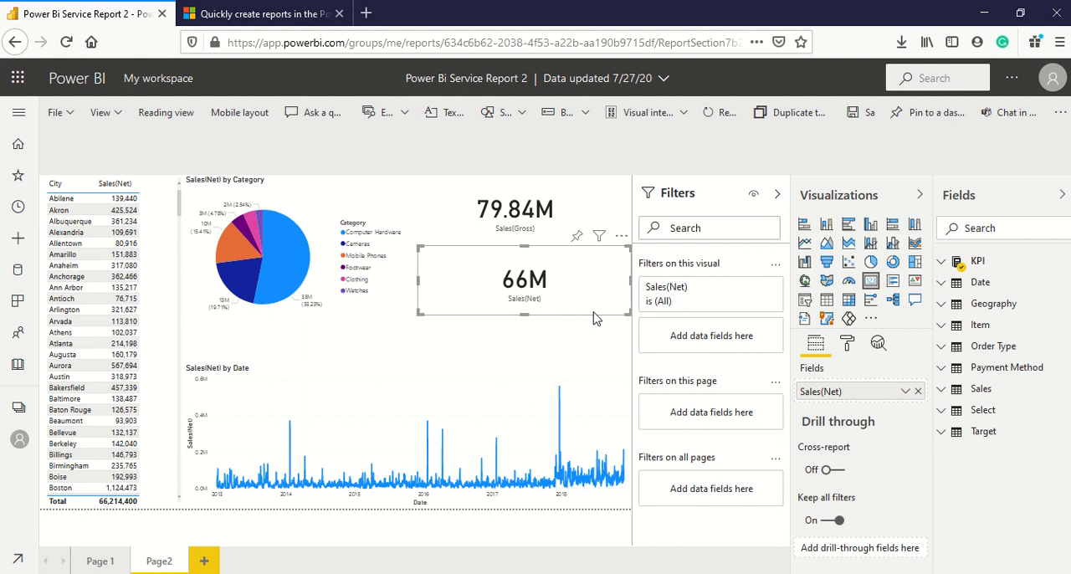
On Page2, convert the city table to a matrix and the category pie chart to a clustered column chart.
{"action": "left_click", "coordinate": [162, 231]}
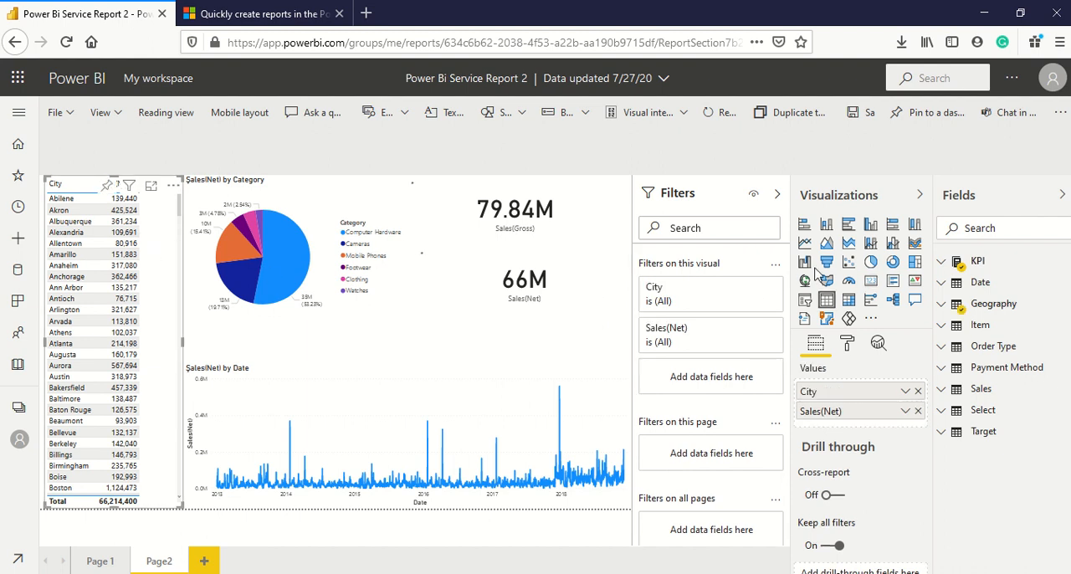
{"action": "left_click", "coordinate": [850, 310]}
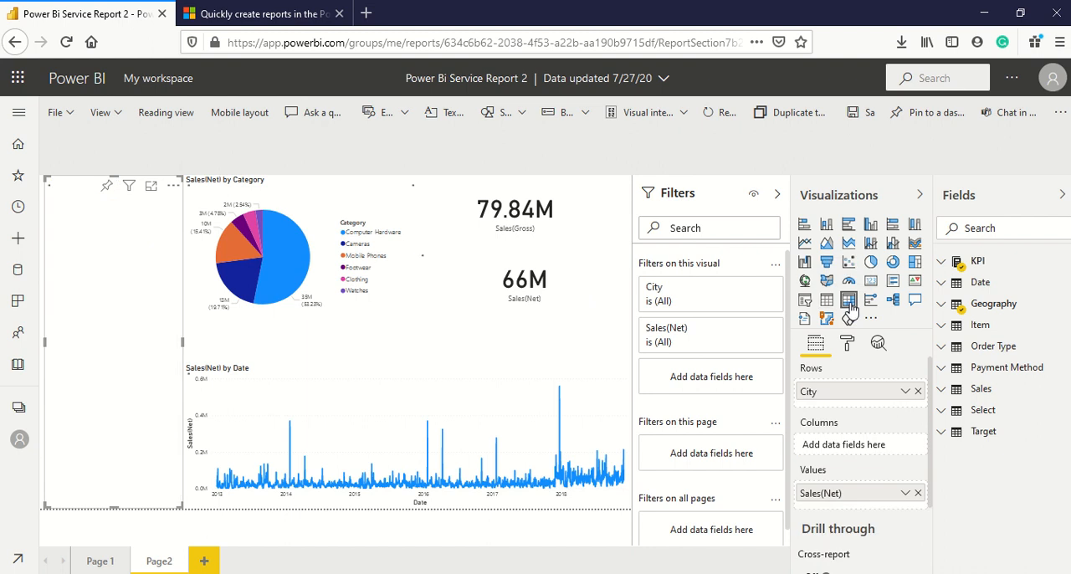
{"action": "left_click", "coordinate": [387, 217]}
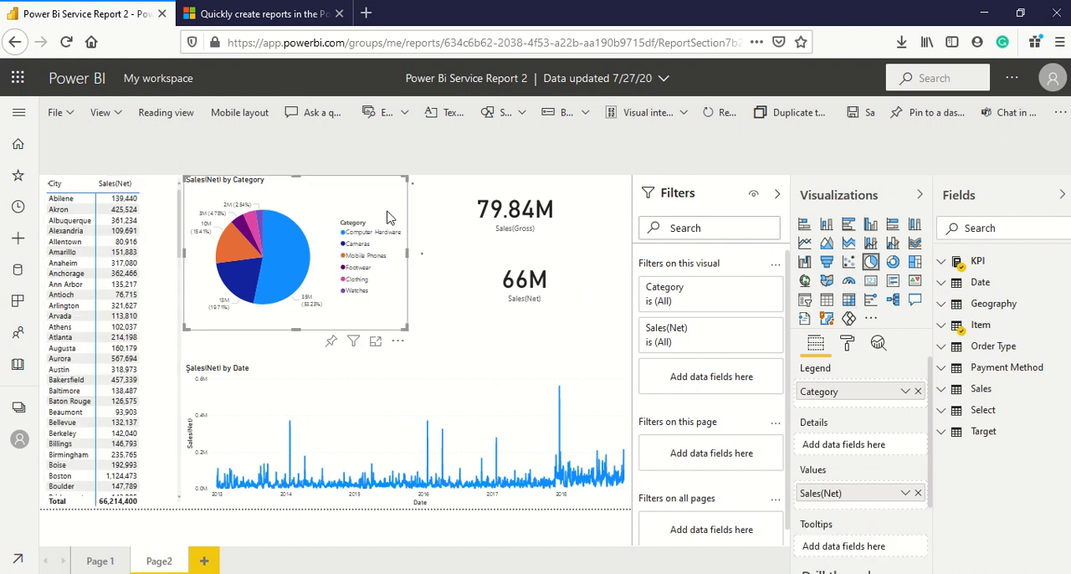
{"action": "left_click", "coordinate": [871, 227]}
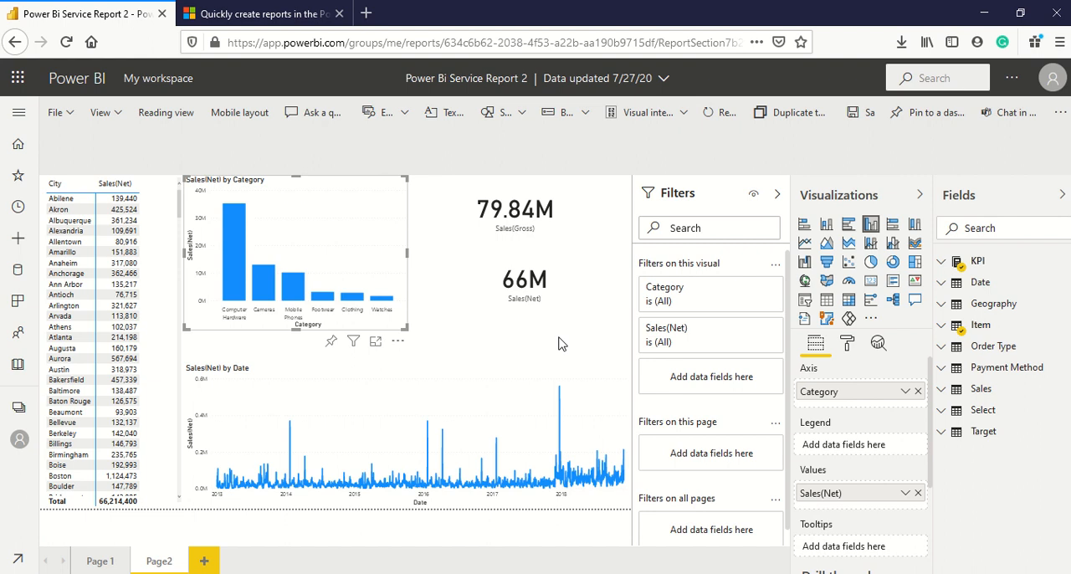
Save the changed report and switch it to Reading view.
{"action": "left_click", "coordinate": [865, 118]}
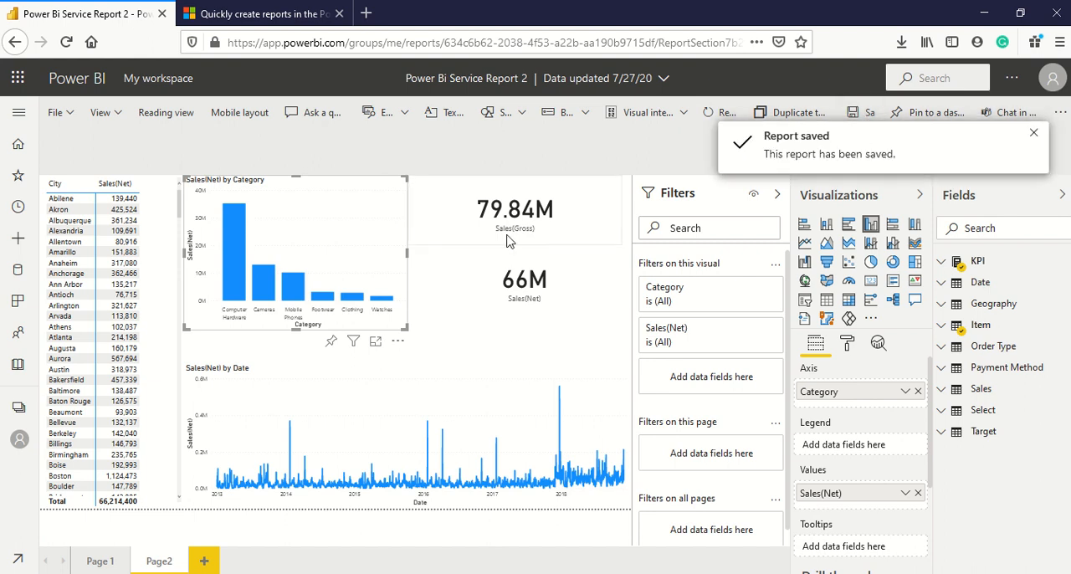
{"action": "left_click", "coordinate": [176, 123]}
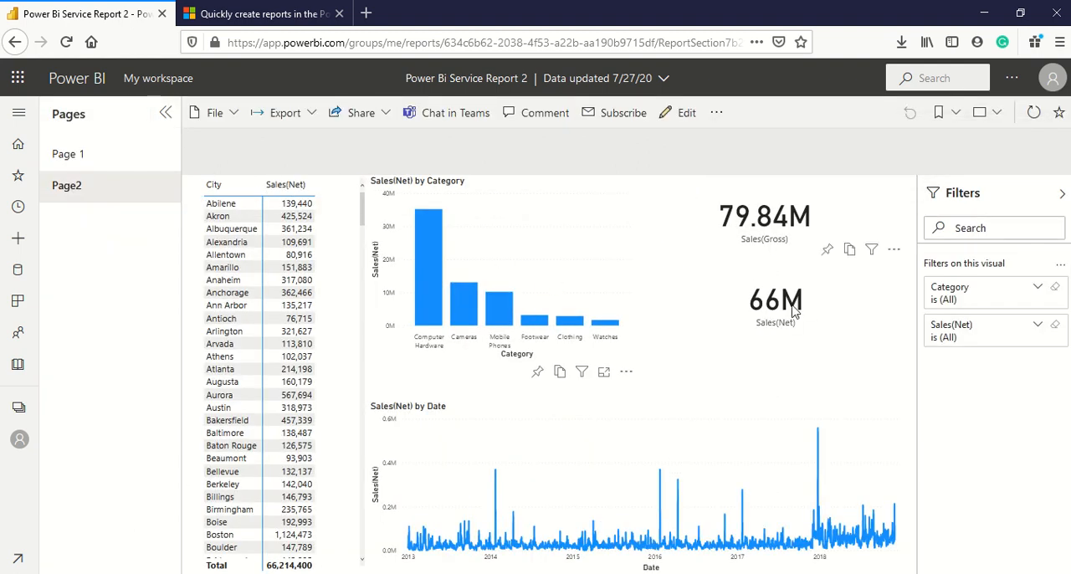
Compare Page 1 with Page2 in Reading view and return the report to editing.
{"action": "mouse_move", "coordinate": [794, 311]}
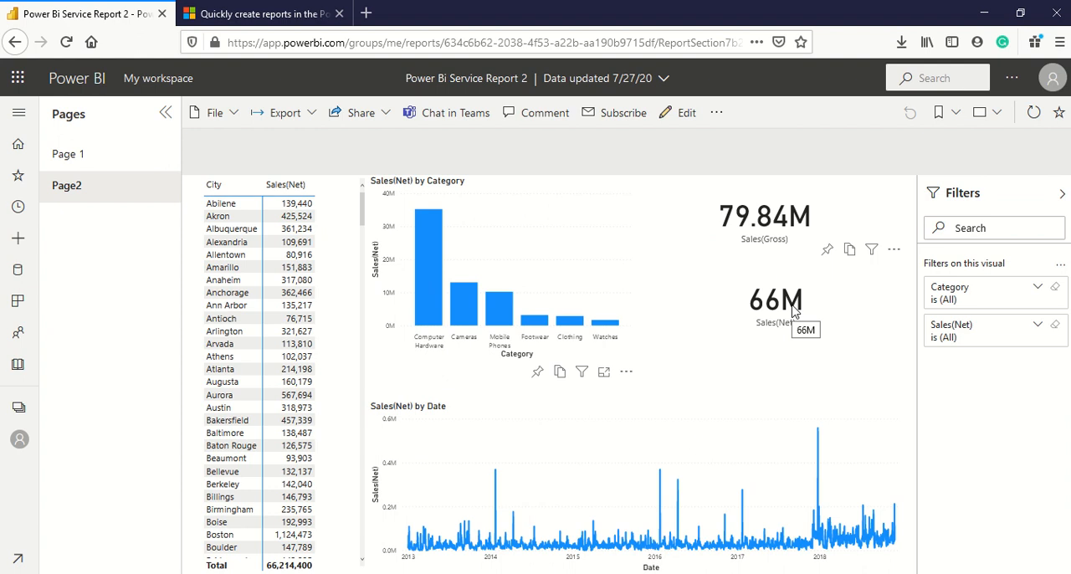
{"action": "left_click", "coordinate": [66, 158]}
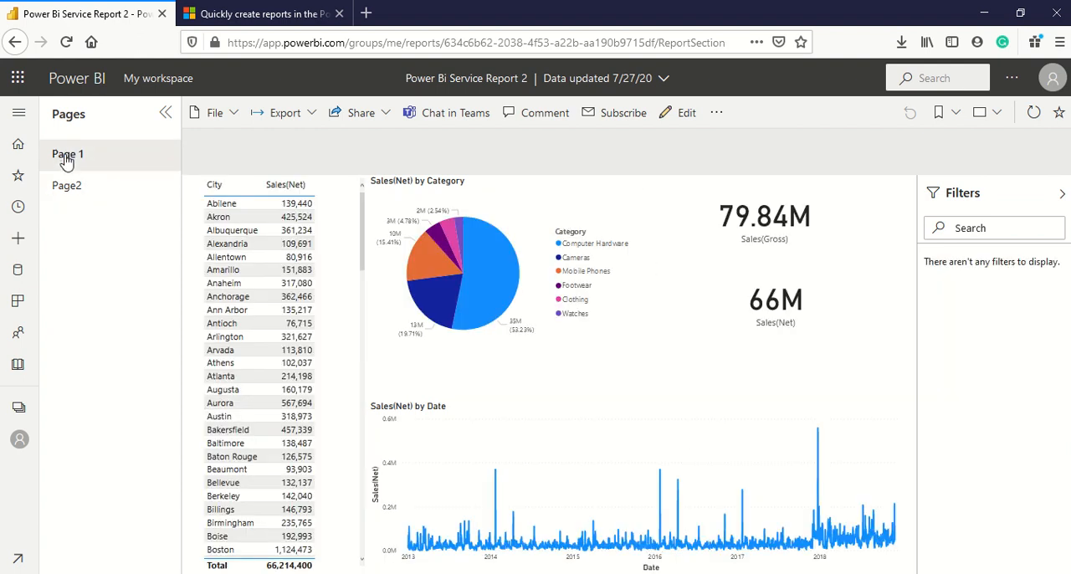
{"action": "left_click", "coordinate": [66, 188]}
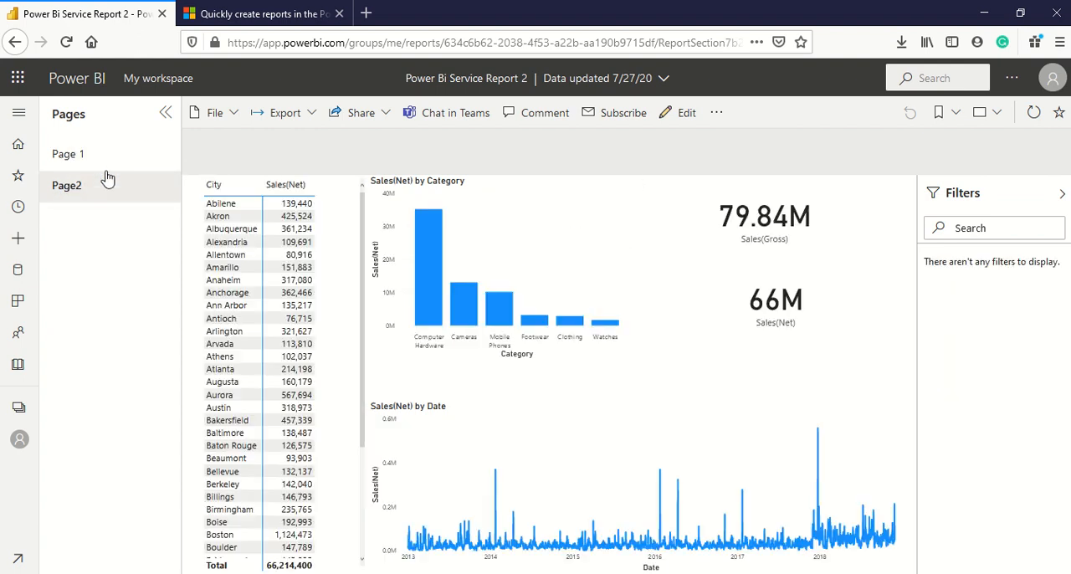
{"action": "left_click", "coordinate": [684, 113]}
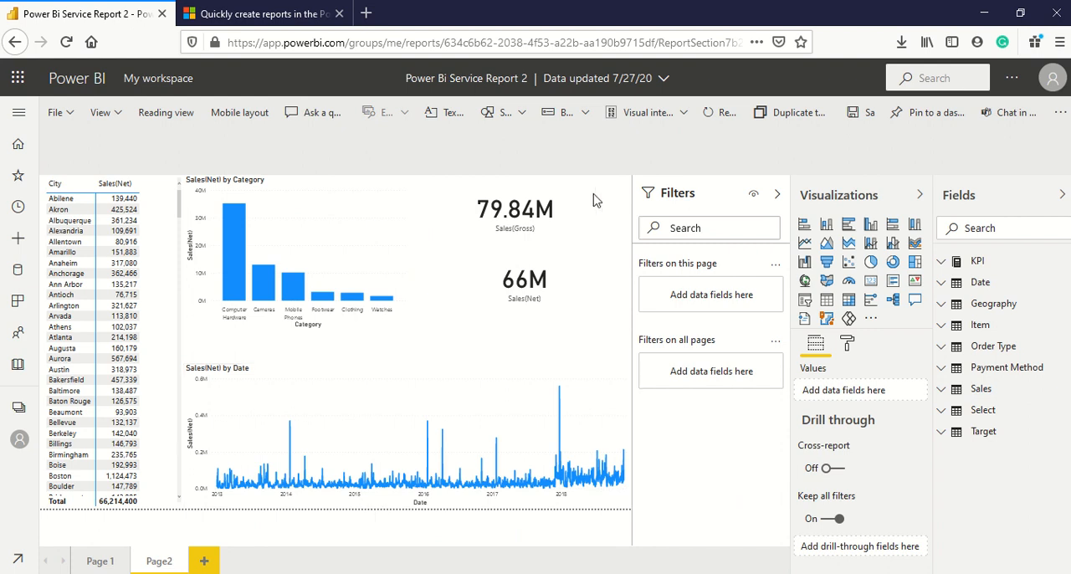
{"action": "left_click", "coordinate": [522, 118]}
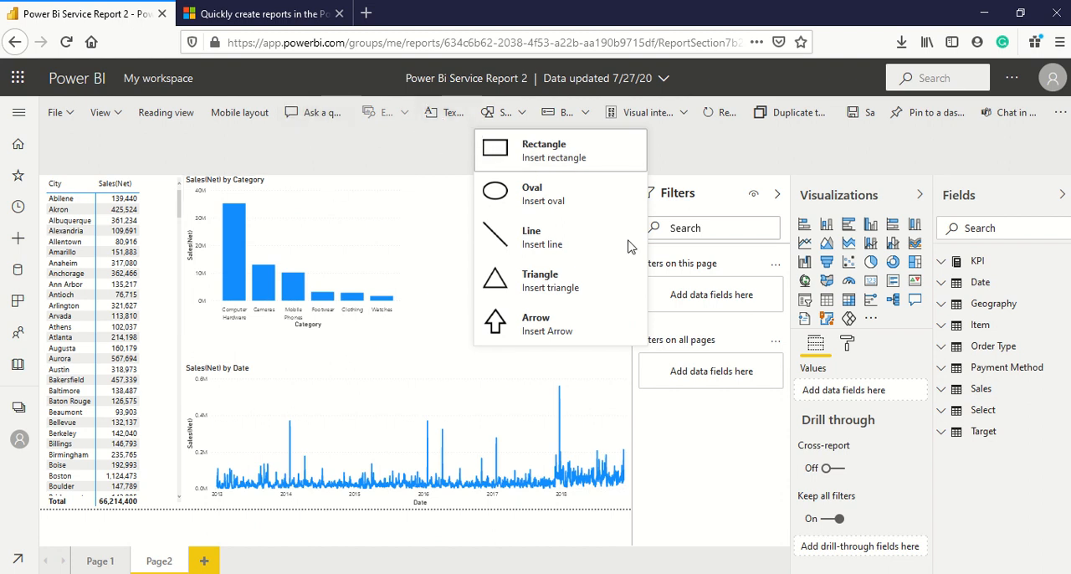
{"action": "left_click", "coordinate": [880, 350]}
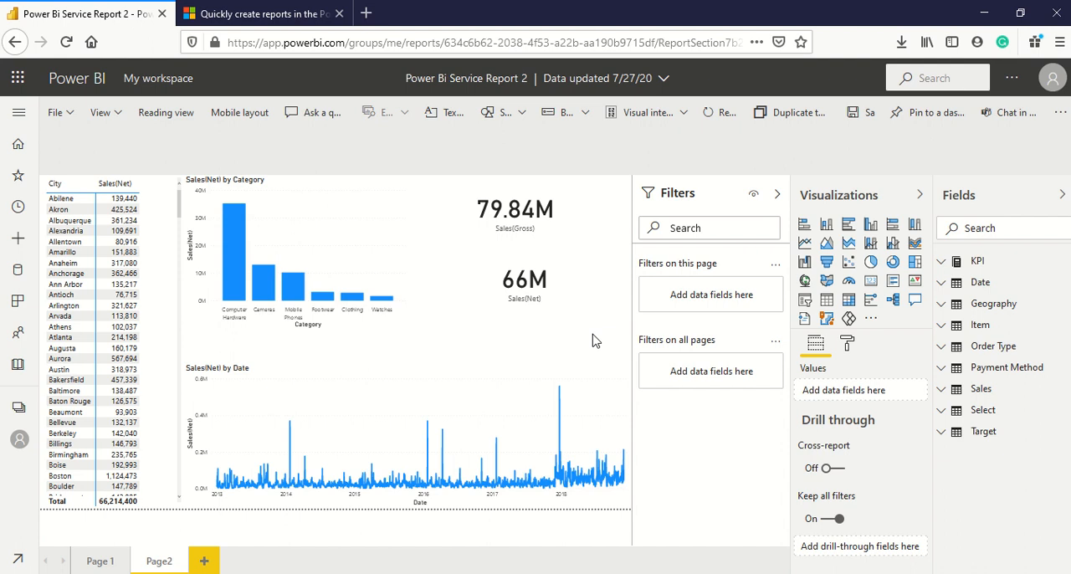
Save the two-page report and leave it for the Power BI Home page.
{"action": "left_click", "coordinate": [55, 112]}
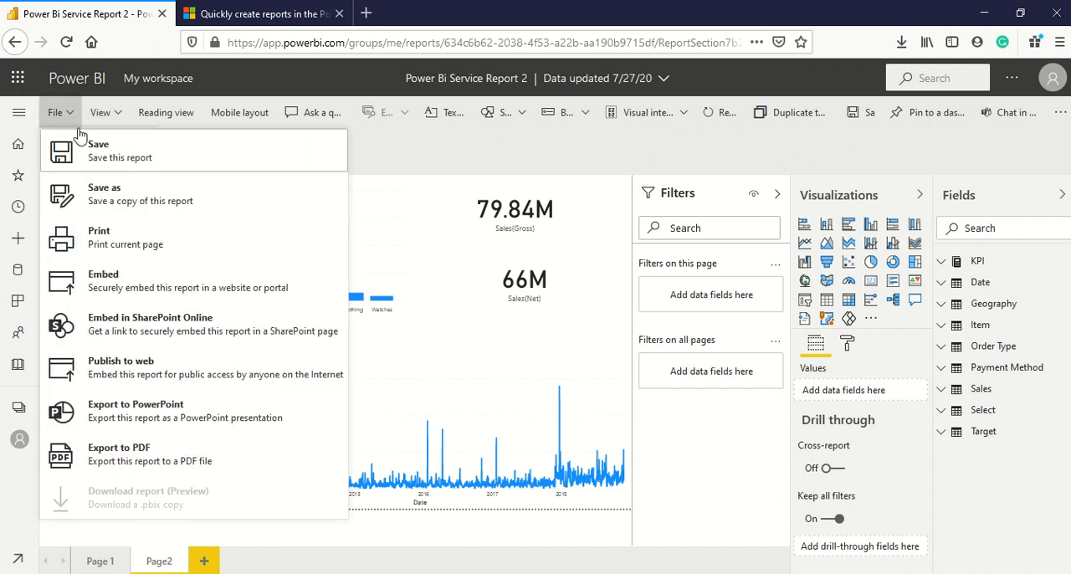
{"action": "left_click", "coordinate": [94, 150]}
{"action": "left_click", "coordinate": [19, 147]}
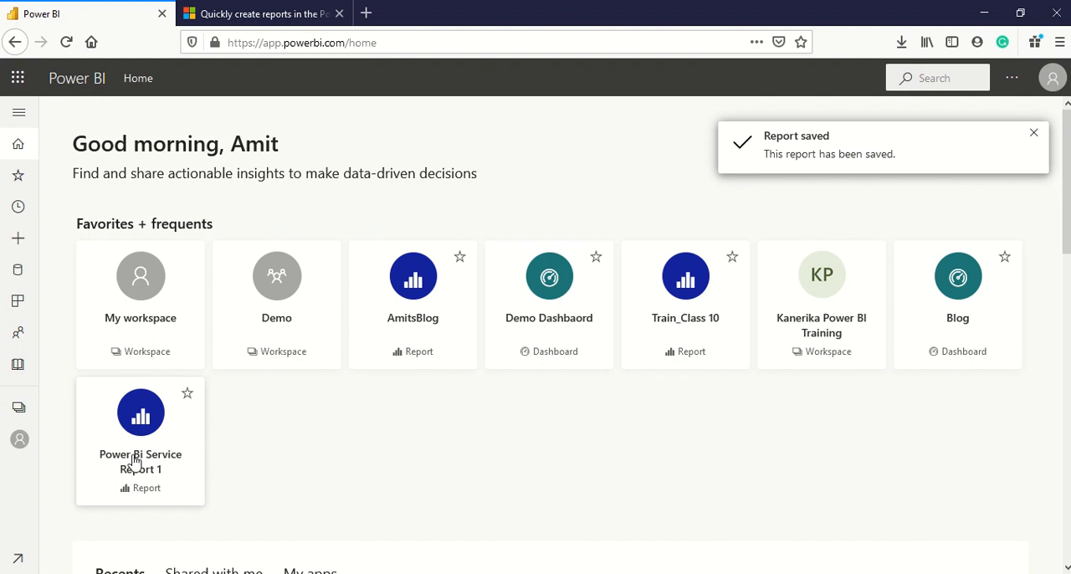
Look through the Home page's recent items and recommended apps, and return to the favorites.
{"action": "scroll", "coordinate": [126, 431], "scroll_direction": "down", "scroll_amount": 4}
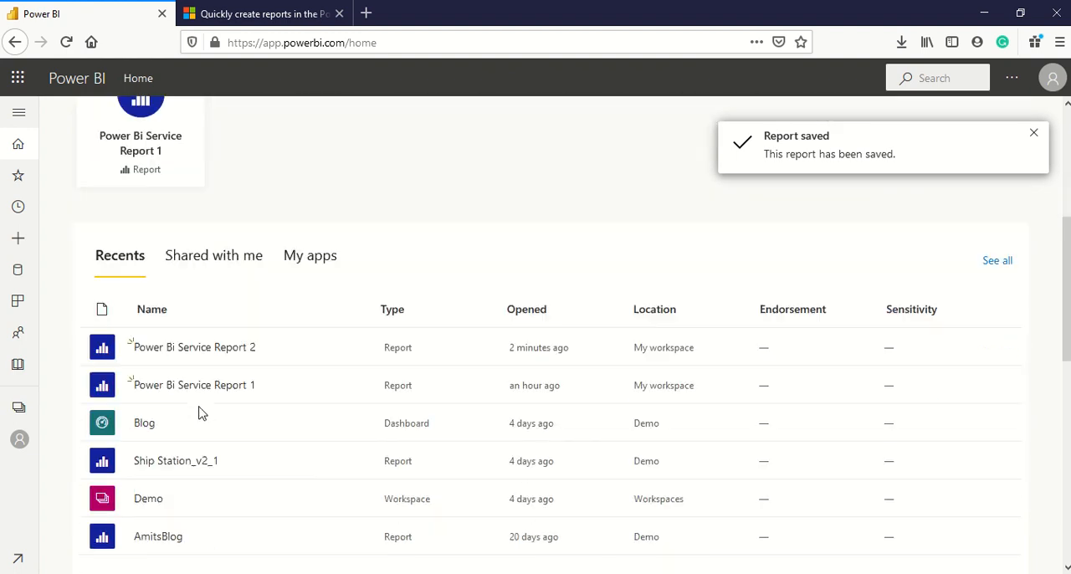
{"action": "scroll", "coordinate": [201, 412], "scroll_direction": "down", "scroll_amount": 1}
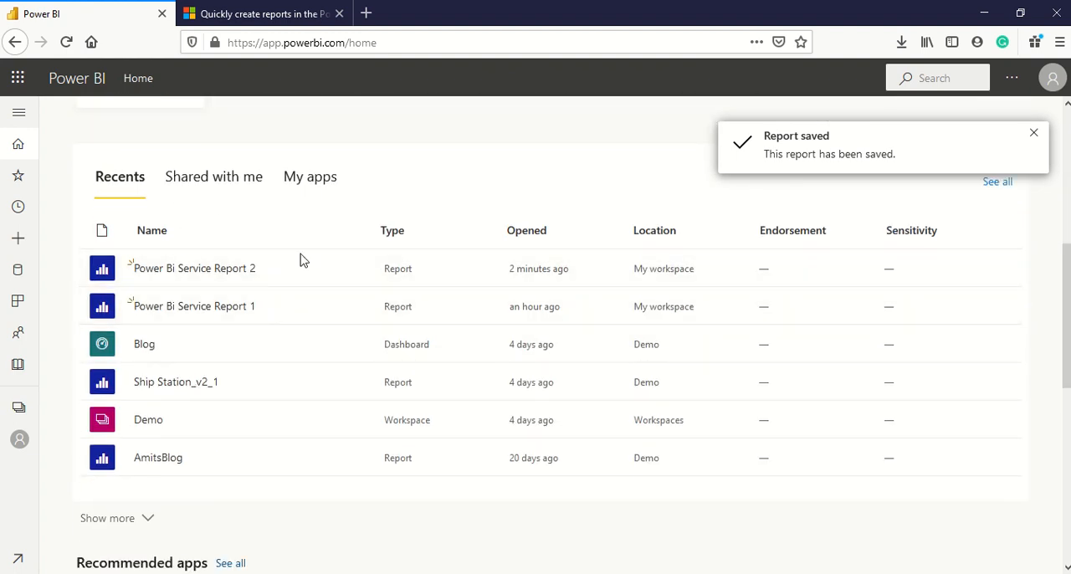
{"action": "scroll", "coordinate": [211, 292], "scroll_direction": "down", "scroll_amount": 2}
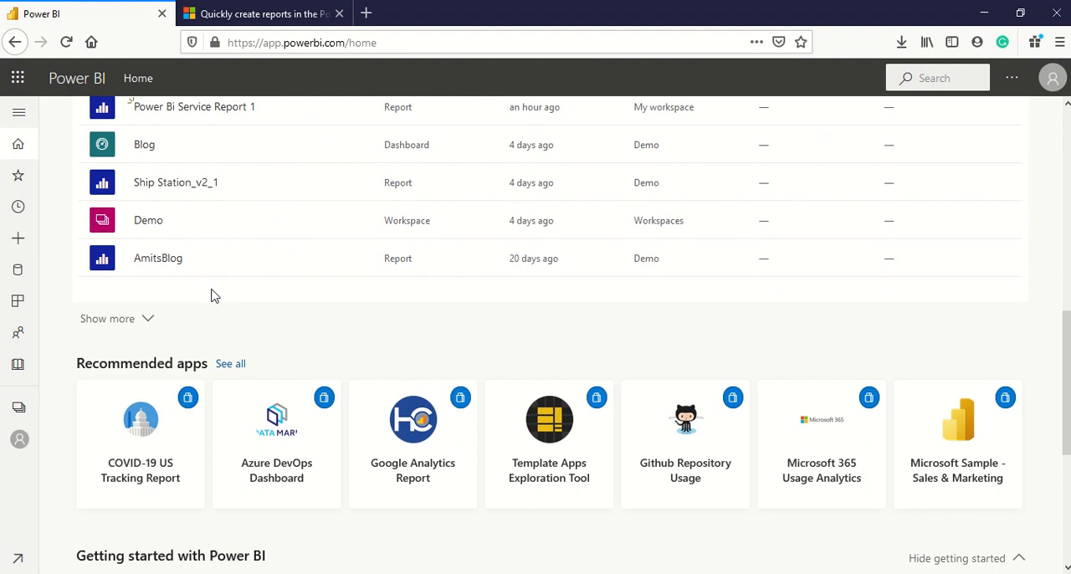
{"action": "scroll", "coordinate": [210, 292], "scroll_direction": "down", "scroll_amount": 2}
{"action": "scroll", "coordinate": [409, 310], "scroll_direction": "up", "scroll_amount": 8}
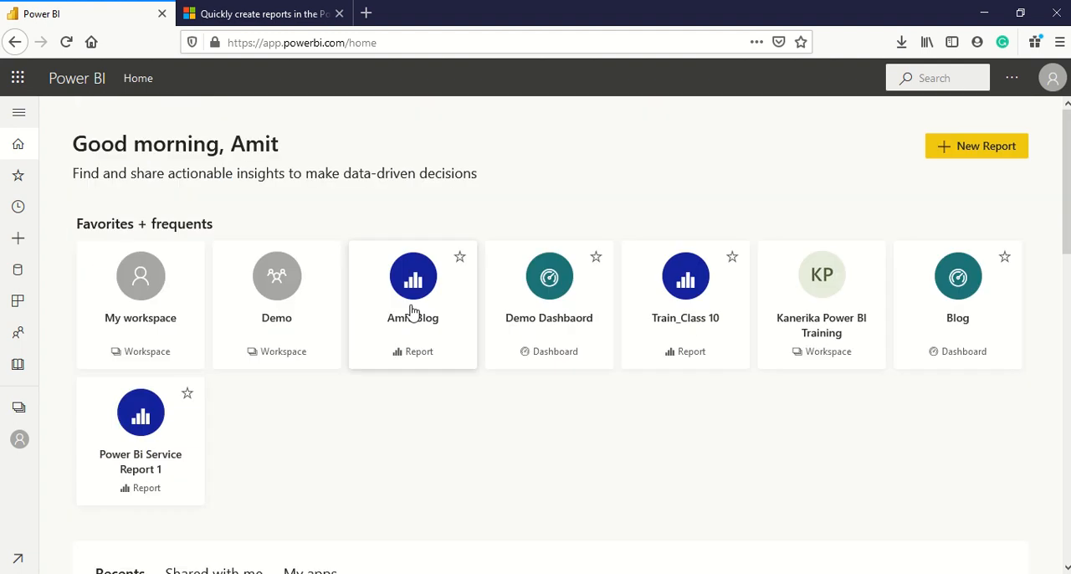